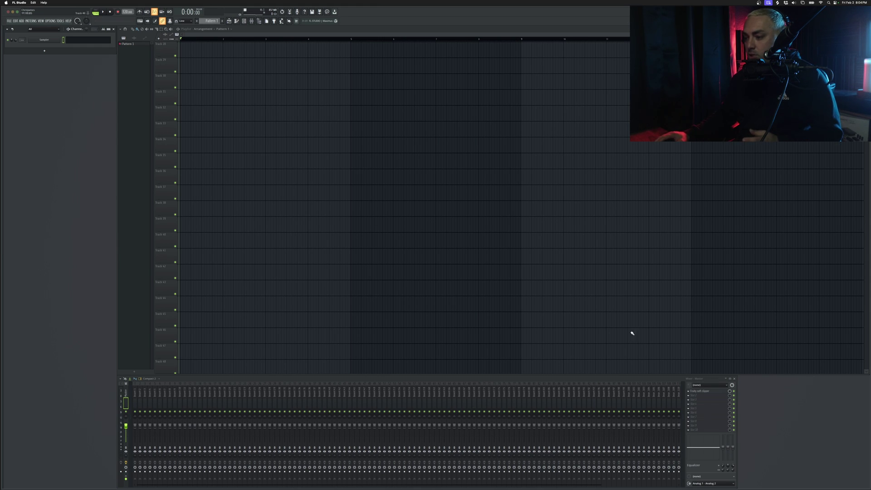
Review the send tracks at the far end of the mixer one after another, from HALL through DELAY and BIG ROOM to the last one.
{"action": "scroll", "coordinate": [520, 389], "scroll_direction": "right", "scroll_amount": 5}
{"action": "scroll", "coordinate": [520, 389], "scroll_direction": "right", "scroll_amount": 3}
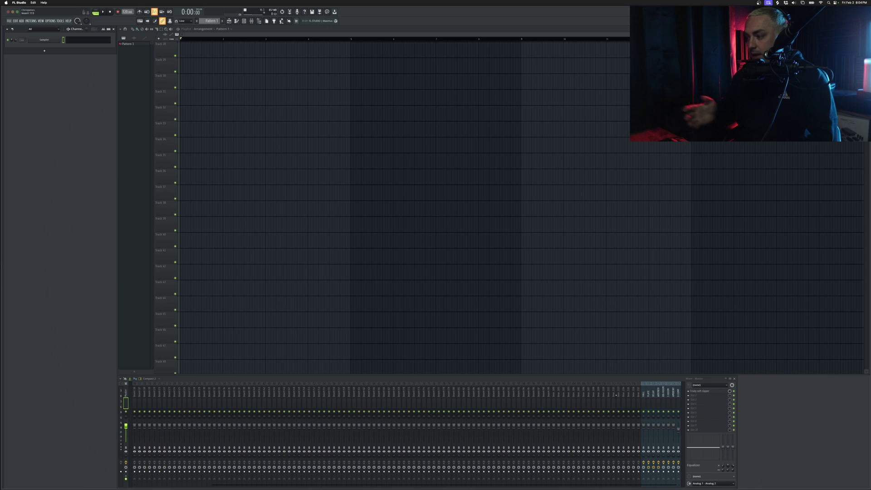
{"action": "left_click", "coordinate": [644, 394]}
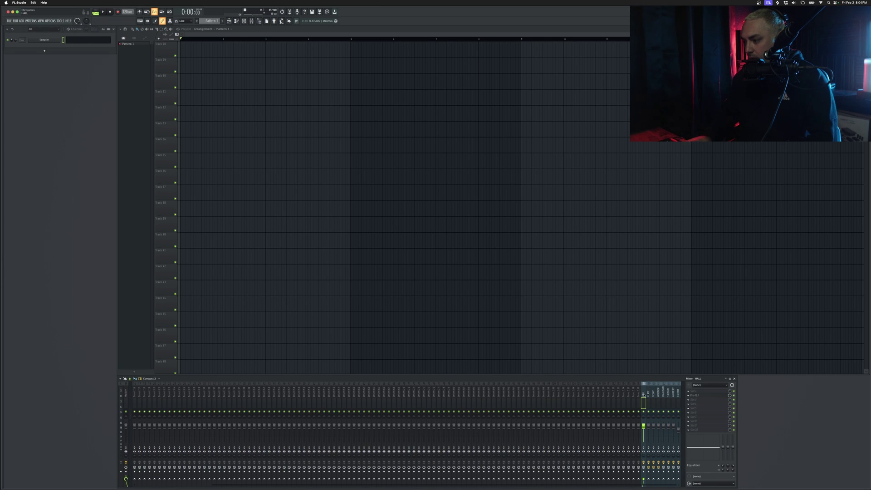
{"action": "key", "text": "Right"}
{"action": "key", "text": "Right"}
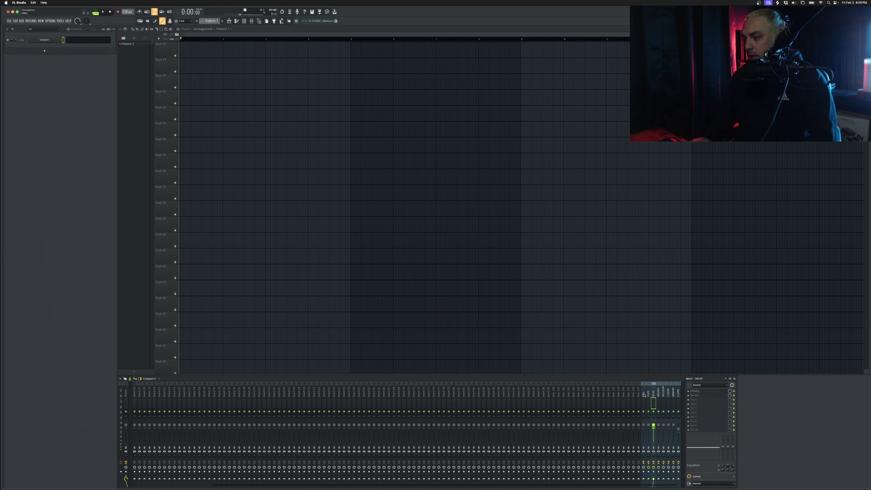
{"action": "key", "text": "Right"}
{"action": "key", "text": "Right"}
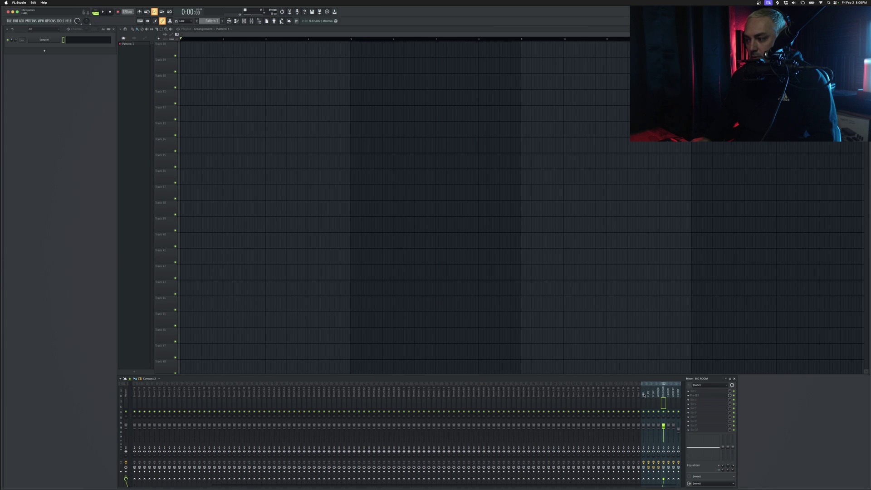
{"action": "key", "text": "Right"}
{"action": "key", "text": "Right"}
{"action": "key", "text": "Right"}
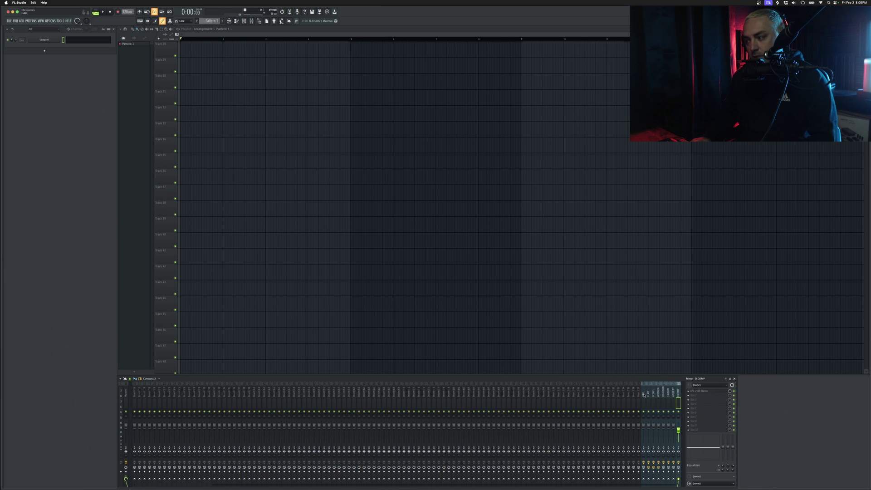
Inspect the first effect on the last send track, moving its window out of the way before closing it.
{"action": "left_click", "coordinate": [701, 390]}
{"action": "left_click_drag", "start_coordinate": [316, 82], "coordinate": [666, 284]}
{"action": "left_click", "coordinate": [718, 281]}
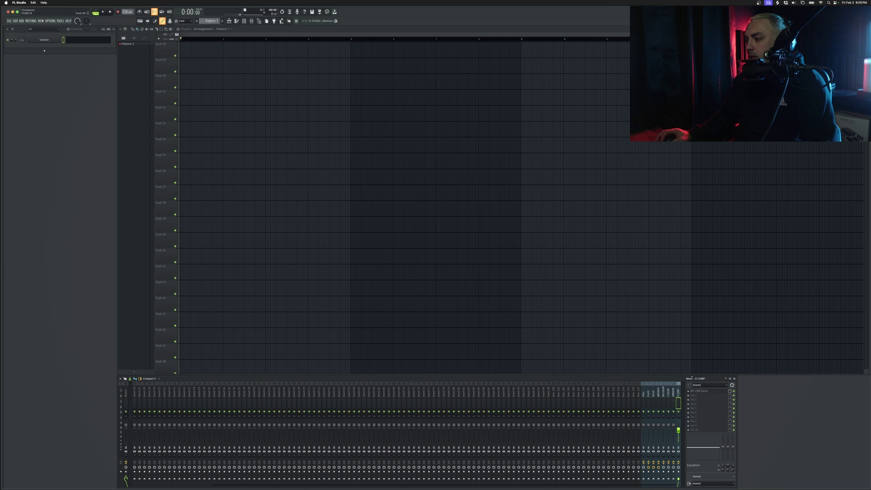
Inspect the ValhallaVintageVerb reverb on the AMBIENT send track and close its window.
{"action": "left_click", "coordinate": [674, 400]}
{"action": "left_click", "coordinate": [703, 393]}
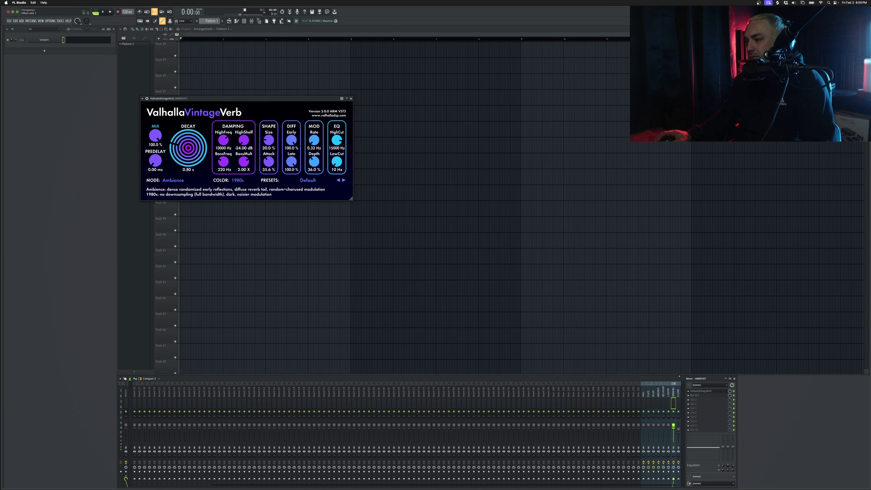
{"action": "left_click_drag", "start_coordinate": [306, 100], "coordinate": [695, 271]}
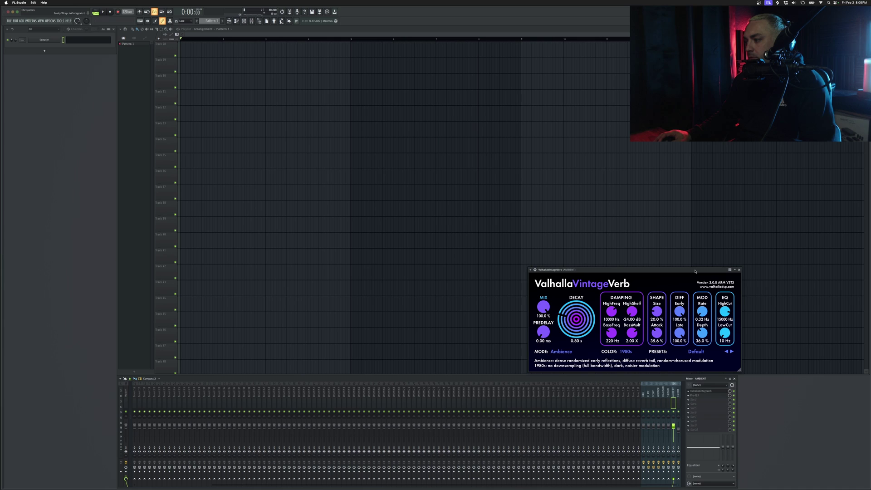
{"action": "left_click", "coordinate": [738, 271]}
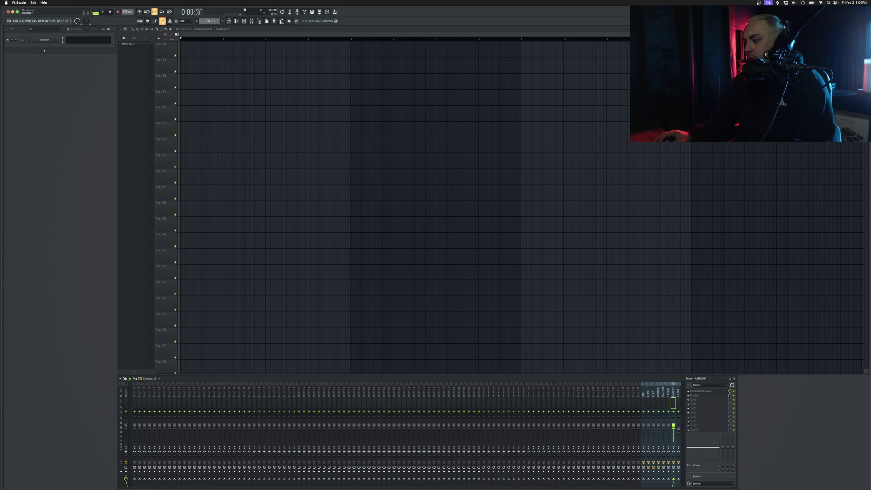
Inspect the MicroShift effect on the WIDENER send track and close its window.
{"action": "left_click", "coordinate": [669, 396]}
{"action": "left_click", "coordinate": [662, 397]}
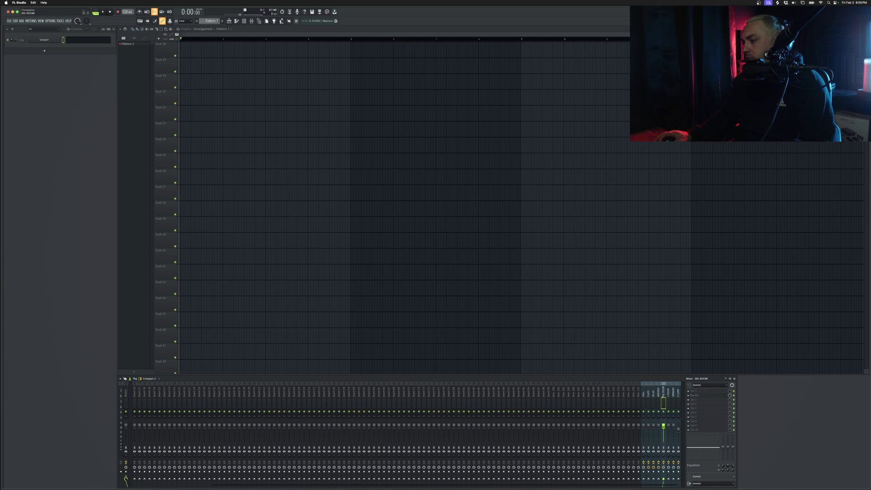
{"action": "left_click", "coordinate": [658, 396]}
{"action": "left_click", "coordinate": [695, 391]}
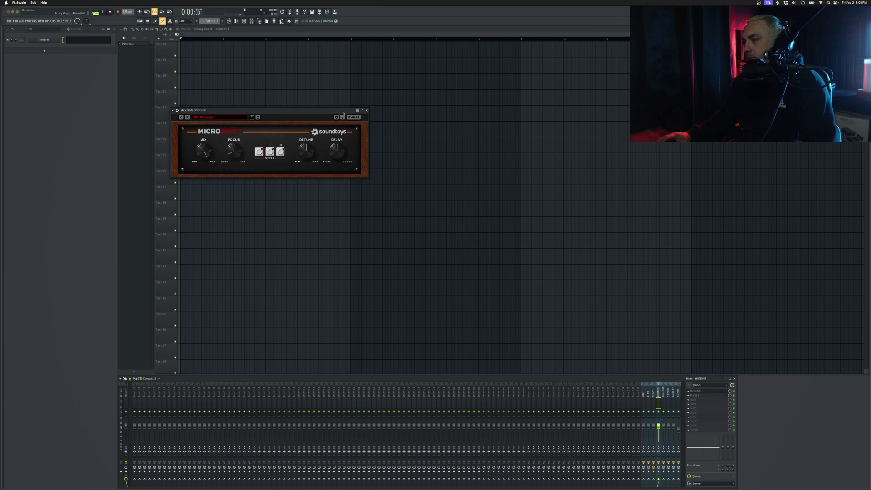
{"action": "left_click_drag", "start_coordinate": [343, 112], "coordinate": [711, 304]}
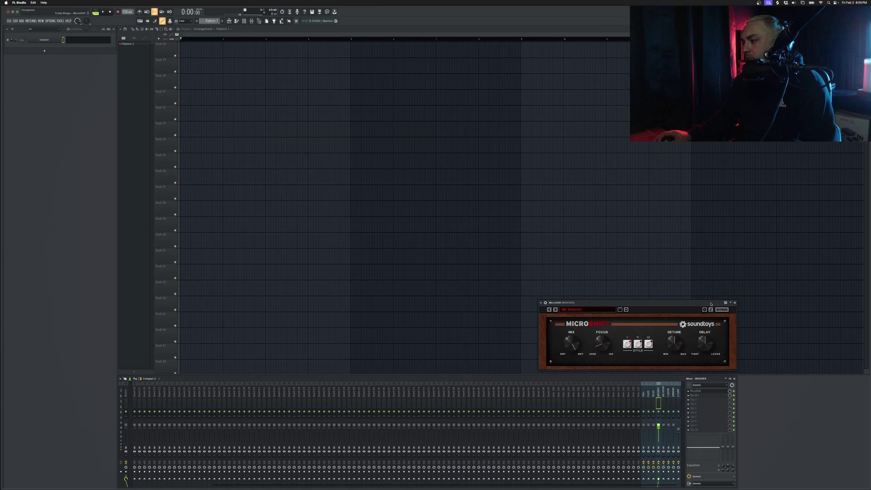
{"action": "left_click", "coordinate": [735, 302]}
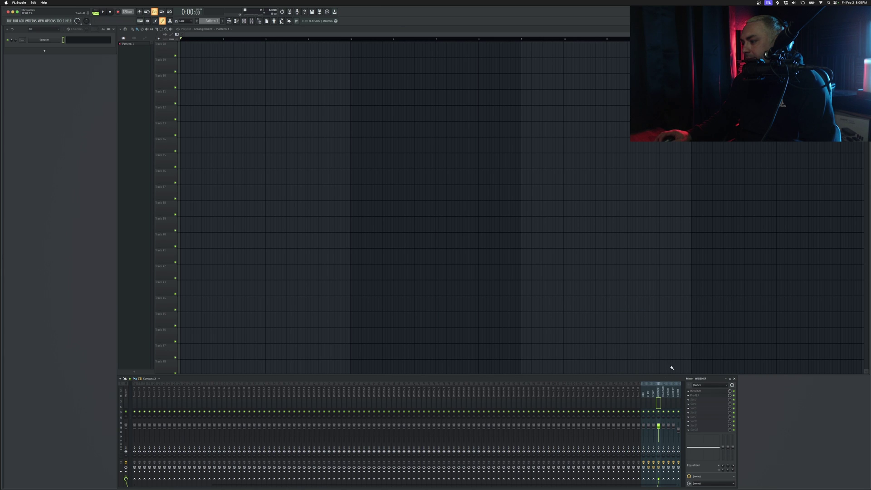
Inspect the first effect on the DELAY send track and close its window.
{"action": "left_click", "coordinate": [652, 392]}
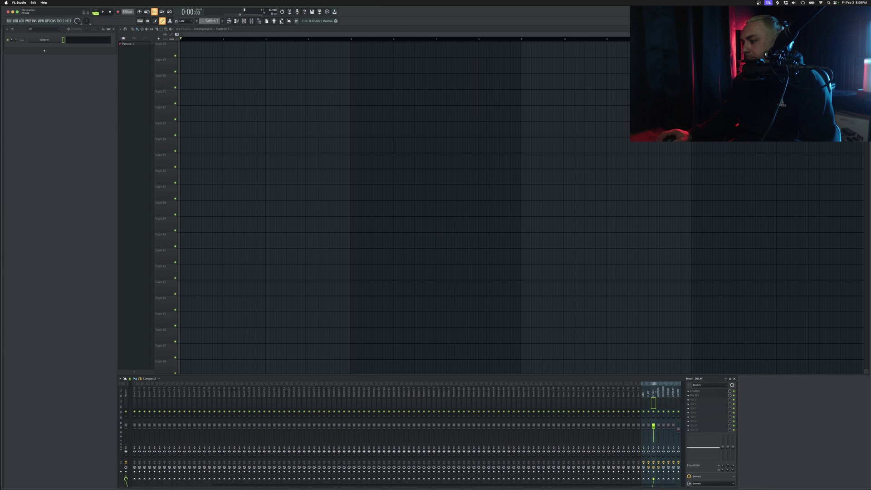
{"action": "left_click", "coordinate": [694, 391]}
{"action": "left_click_drag", "start_coordinate": [190, 25], "coordinate": [714, 275]}
{"action": "left_click", "coordinate": [732, 276]}
Inspect the Little Plate reverb on the PLATE send track and close its window.
{"action": "key", "text": "Left"}
{"action": "left_click", "coordinate": [696, 391]}
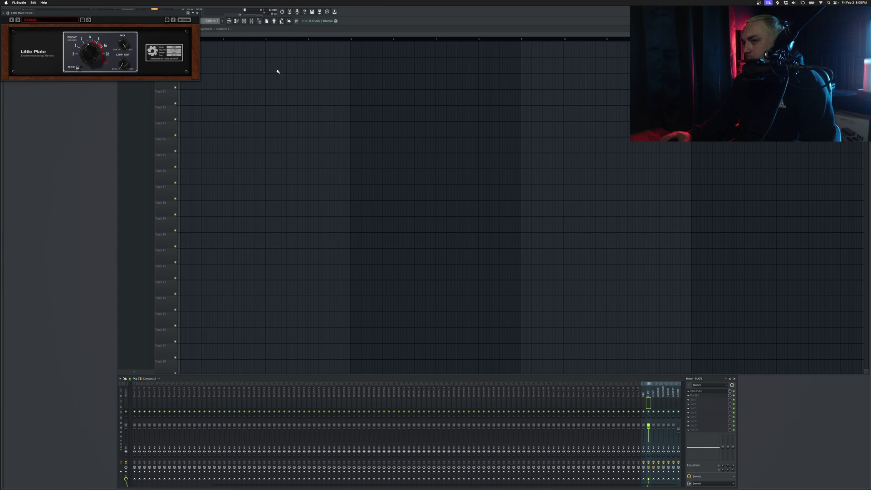
{"action": "left_click_drag", "start_coordinate": [159, 13], "coordinate": [699, 301]}
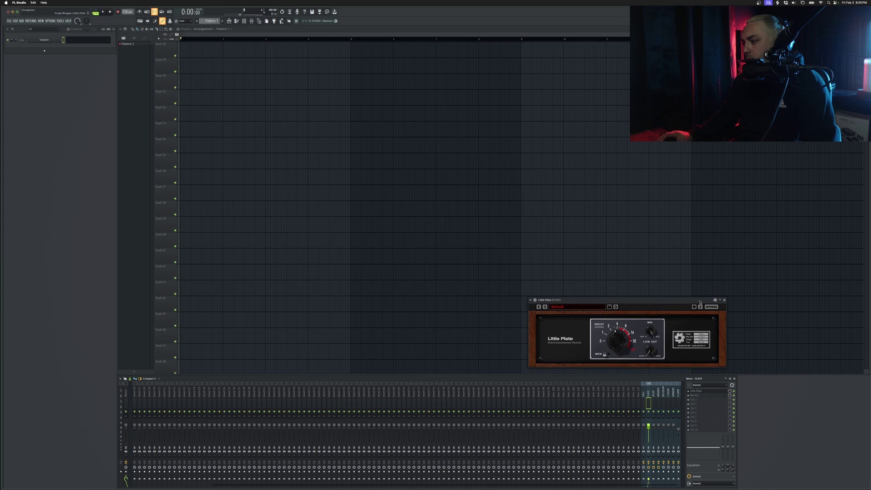
{"action": "left_click", "coordinate": [725, 300]}
Inspect the Pro-Q 3 equalizer that follows the reverb on the AMBIENT send track.
{"action": "left_click", "coordinate": [642, 398]}
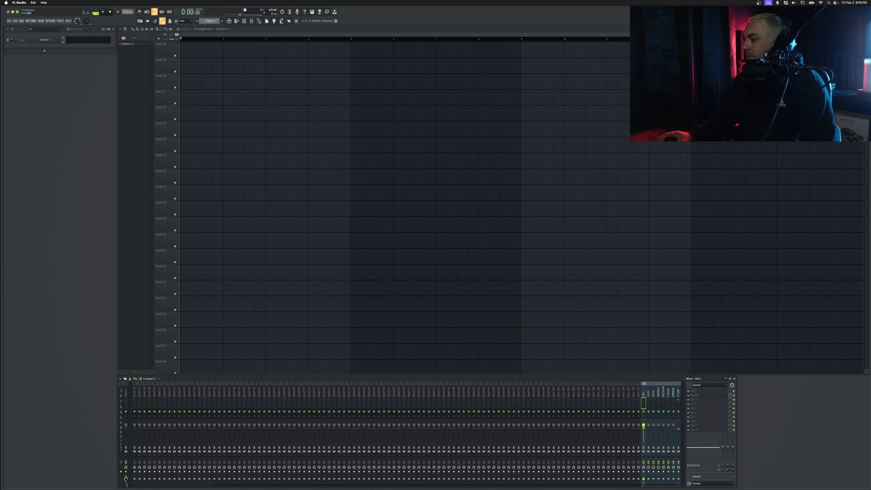
{"action": "left_click", "coordinate": [672, 403]}
{"action": "left_click", "coordinate": [695, 397]}
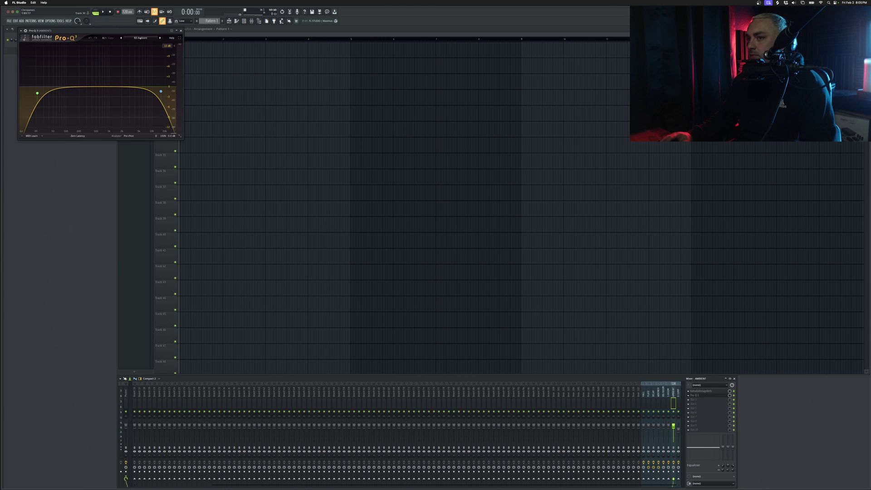
{"action": "left_click_drag", "start_coordinate": [132, 28], "coordinate": [684, 258]}
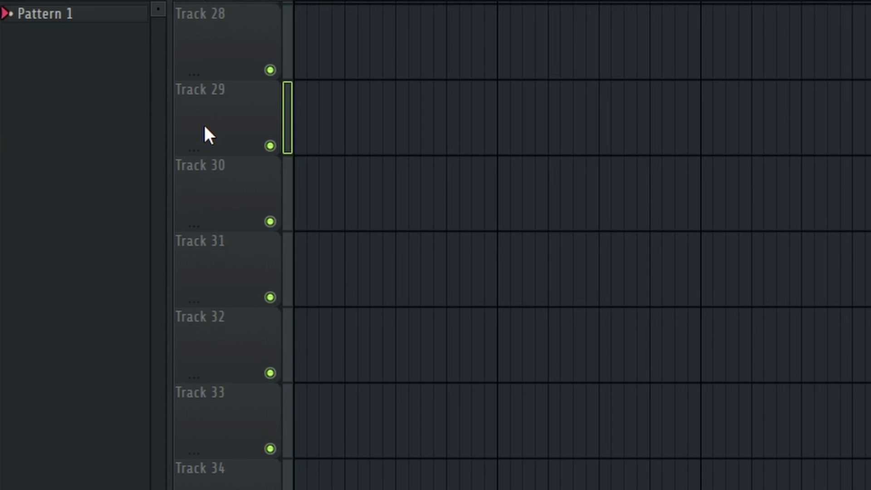
Bring VLF_90_drum_loop_giants.wav from Splice into the playlist at the start of Track 1.
{"action": "scroll", "coordinate": [205, 133], "scroll_direction": "up", "scroll_amount": 5}
{"action": "scroll", "coordinate": [162, 69], "scroll_direction": "up", "scroll_amount": 10}
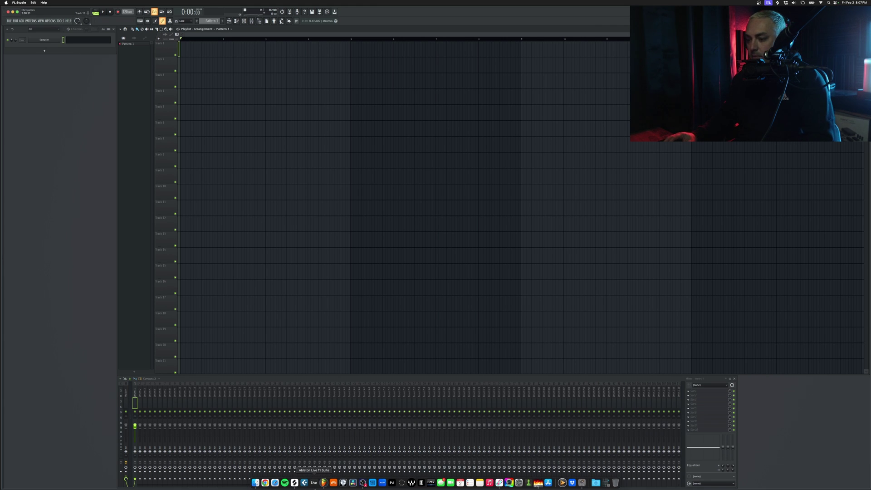
{"action": "left_click", "coordinate": [294, 483]}
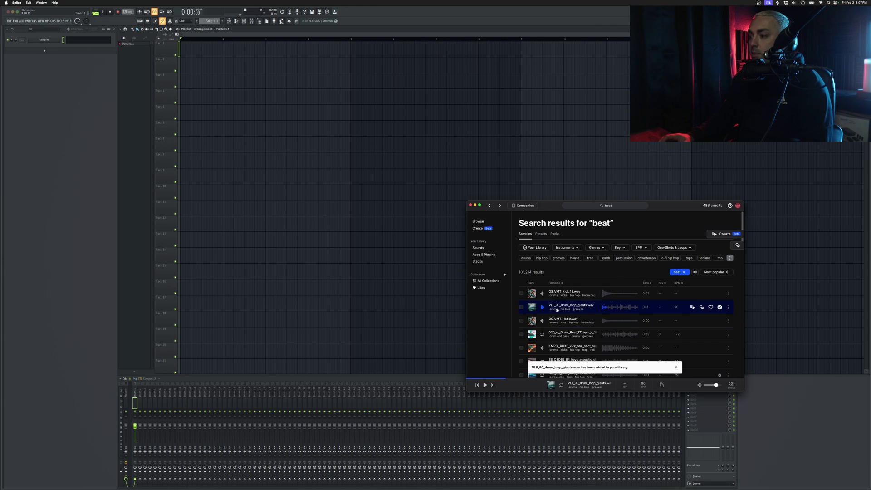
{"action": "left_click_drag", "start_coordinate": [557, 310], "coordinate": [200, 49]}
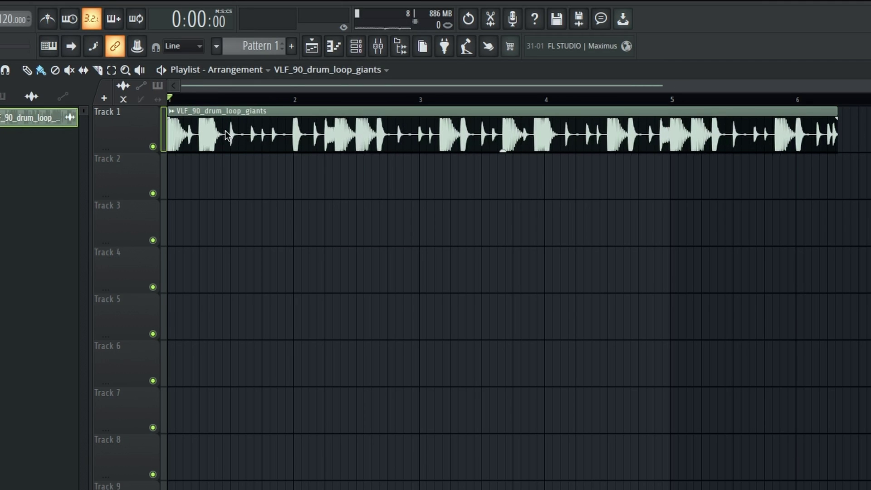
Set the drum loop's time-stretching mode to e3 generic and stretch the clip to eight bars.
{"action": "double_click", "coordinate": [276, 131]}
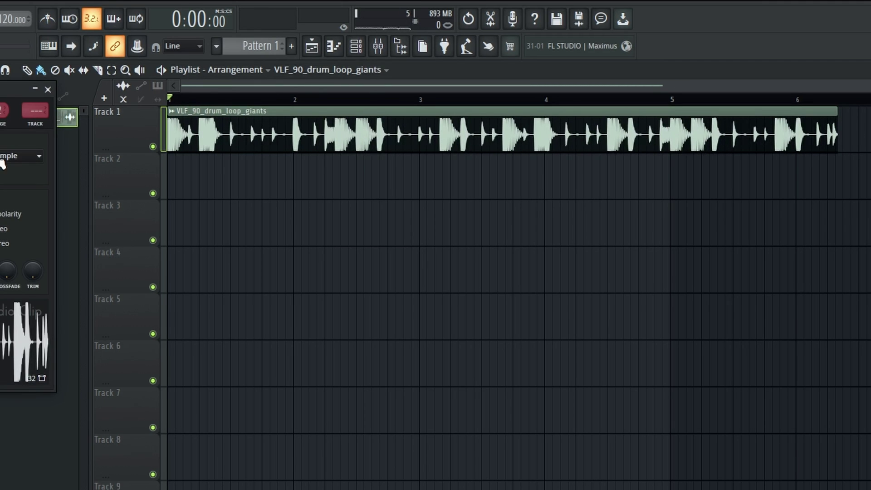
{"action": "left_click", "coordinate": [2, 158]}
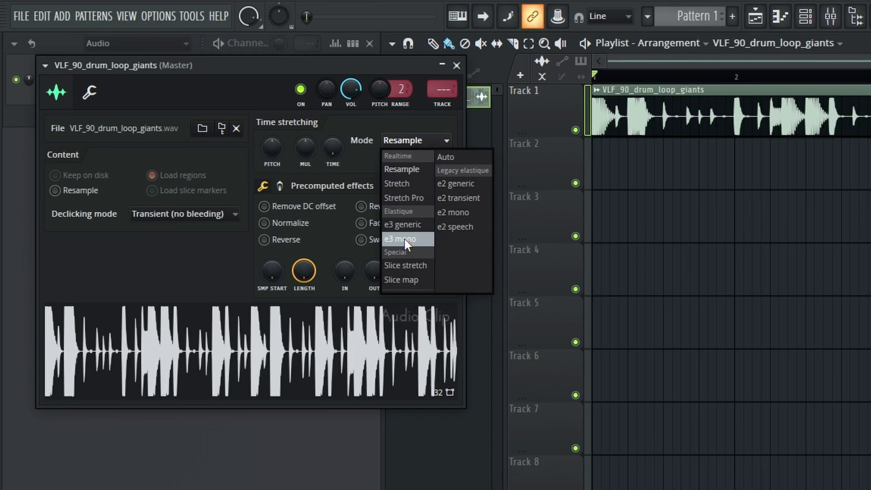
{"action": "left_click", "coordinate": [7, 235]}
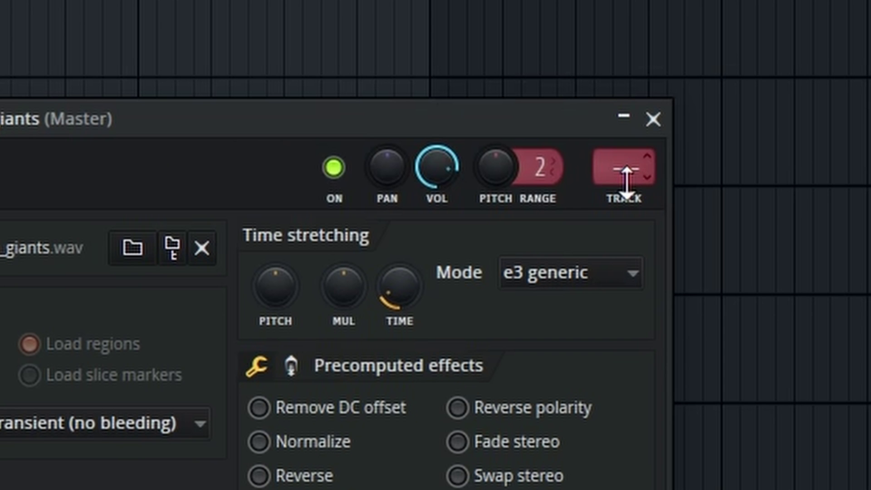
{"action": "mouse_move", "coordinate": [626, 183]}
{"action": "left_mouse_down"}
{"action": "mouse_move", "coordinate": [627, 138]}
{"action": "mouse_move", "coordinate": [627, 165]}
{"action": "left_mouse_up"}
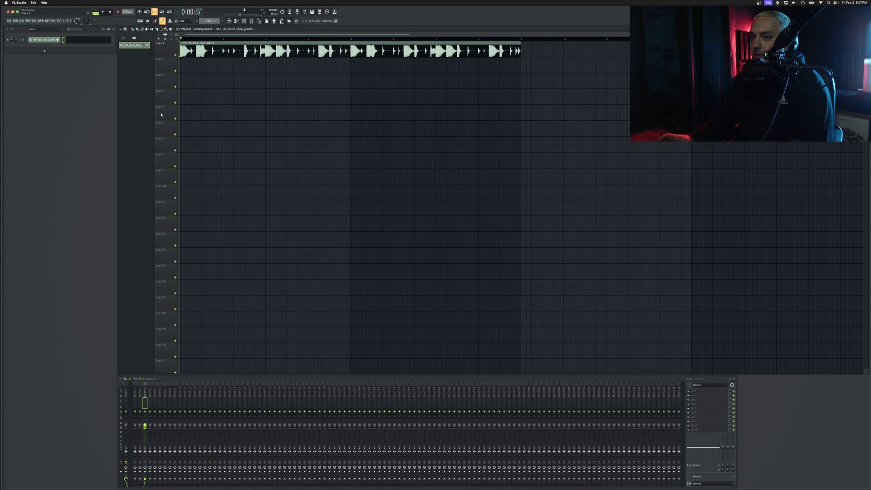
Remove the drum loop clip from Track 1 and delete its channel from the channel rack.
{"action": "left_click", "coordinate": [163, 116]}
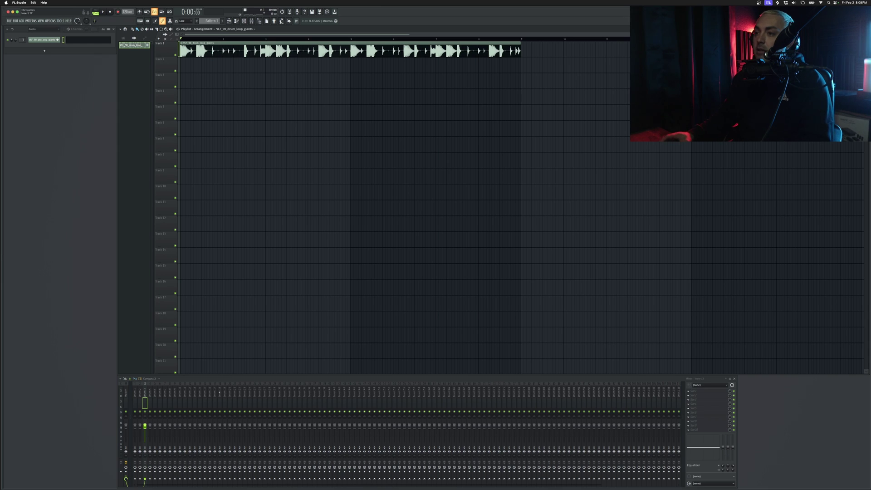
{"action": "right_click", "coordinate": [259, 50]}
{"action": "right_click", "coordinate": [39, 41]}
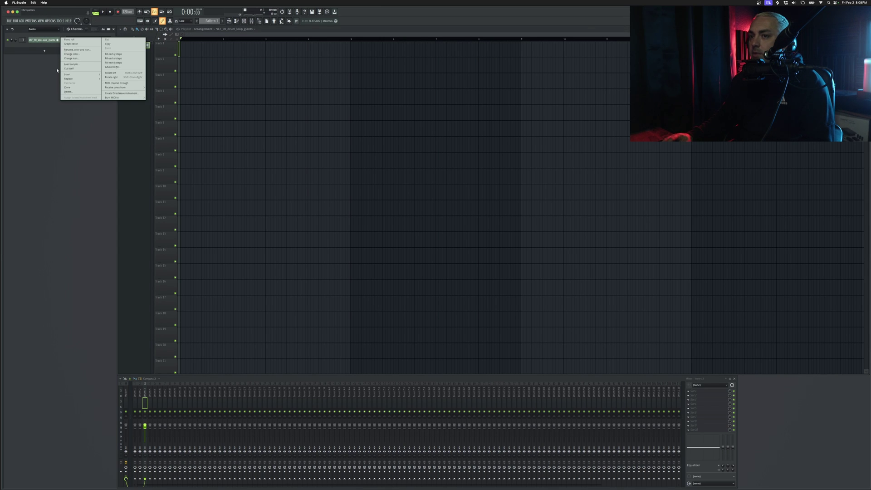
{"action": "left_click", "coordinate": [74, 92]}
{"action": "key", "text": "Return"}
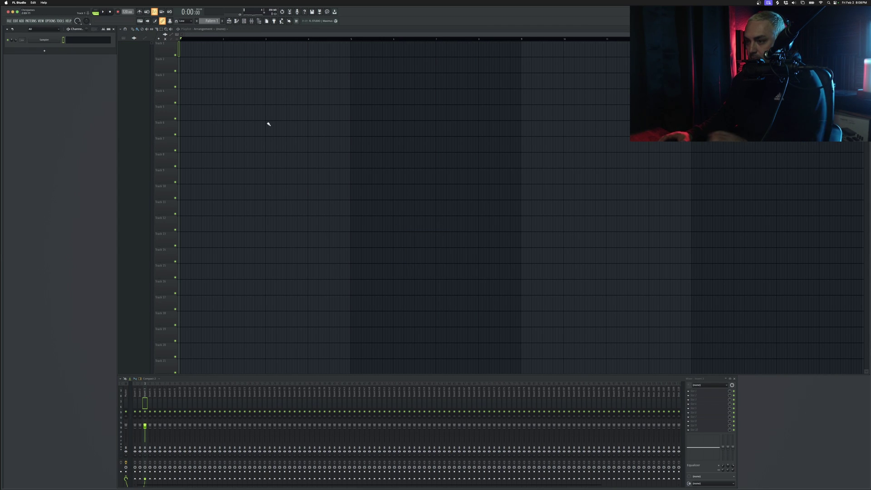
Drop VLF_90_drum_loop_giants.wav from Splice onto the Track 2 header and create it as an audio track.
{"action": "left_click", "coordinate": [295, 482]}
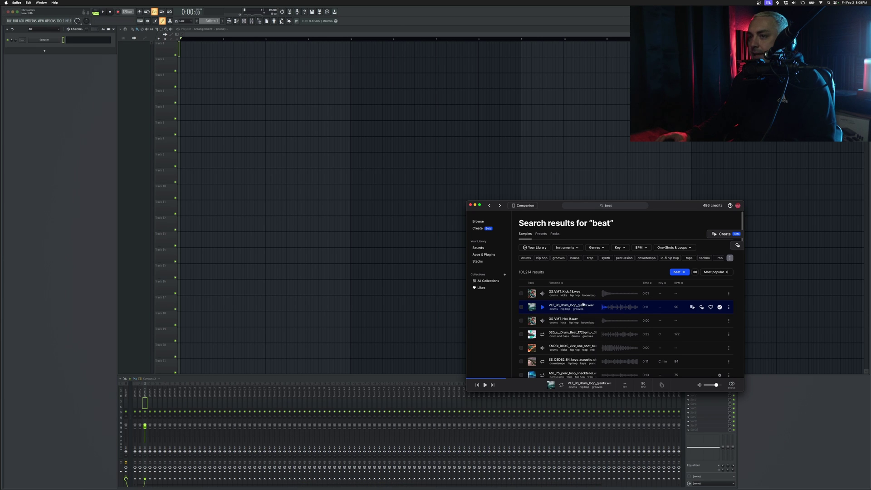
{"action": "left_click_drag", "start_coordinate": [584, 304], "coordinate": [165, 66]}
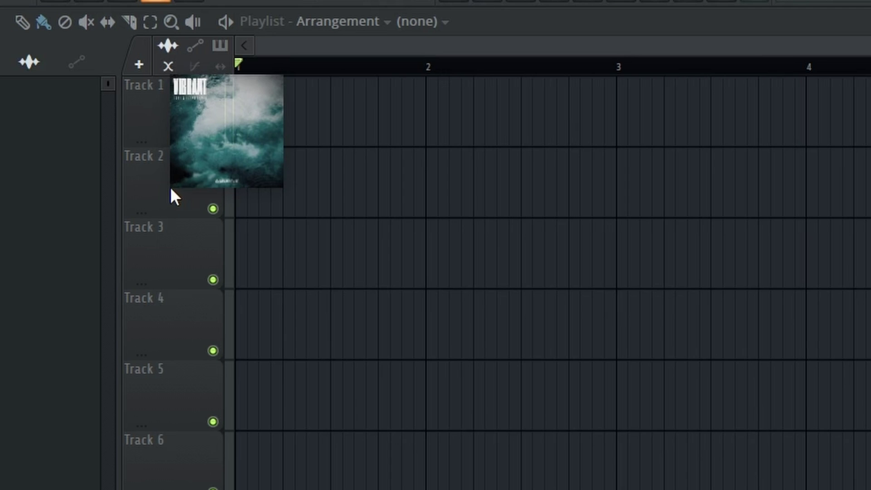
{"action": "left_click_drag", "start_coordinate": [171, 190], "coordinate": [162, 180]}
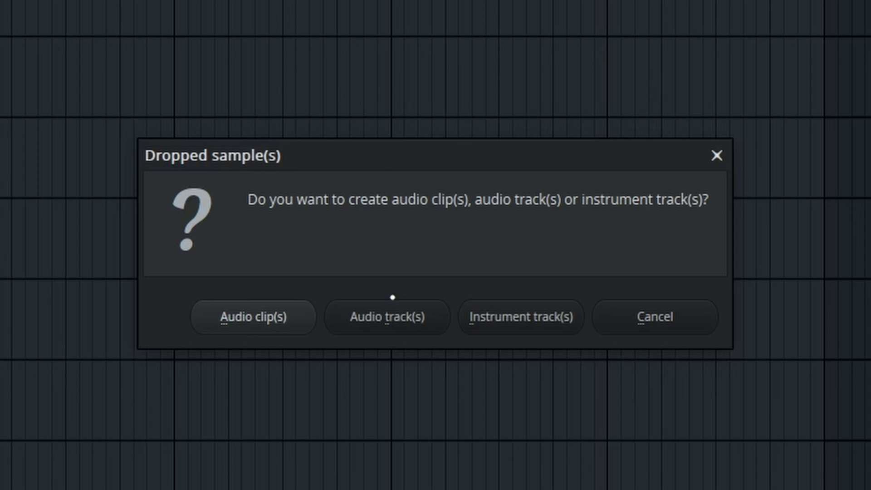
{"action": "left_click", "coordinate": [392, 323]}
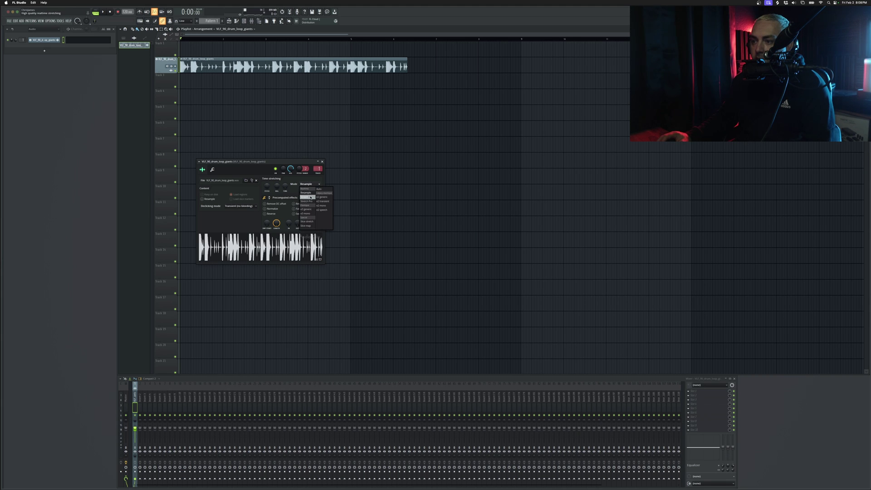
Set the Track 2 drum loop's stretching mode to e3 generic and stretch it to eight bars.
{"action": "left_click", "coordinate": [311, 209]}
{"action": "left_click_drag", "start_coordinate": [285, 186], "coordinate": [284, 168]}
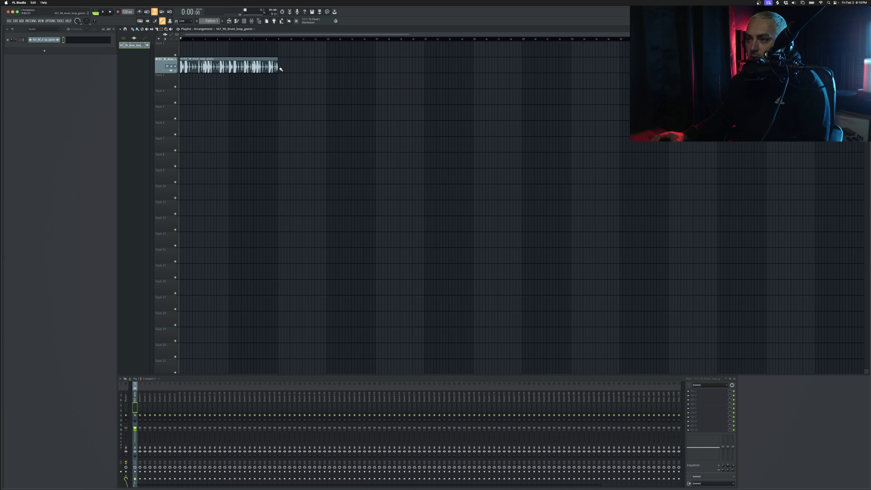
Place copies of the drum loop on Tracks 4 and 6 and further along Track 2, removing unwanted copies.
{"action": "mouse_move", "coordinate": [281, 69]}
{"action": "left_mouse_down"}
{"action": "mouse_move", "coordinate": [771, 86]}
{"action": "mouse_move", "coordinate": [581, 105]}
{"action": "mouse_move", "coordinate": [860, 91]}
{"action": "left_mouse_up"}
{"action": "right_click", "coordinate": [239, 71]}
{"action": "left_click_drag", "start_coordinate": [307, 98], "coordinate": [539, 100]}
{"action": "mouse_move", "coordinate": [277, 129]}
{"action": "left_mouse_down"}
{"action": "mouse_move", "coordinate": [297, 145]}
{"action": "mouse_move", "coordinate": [621, 136]}
{"action": "left_mouse_up"}
{"action": "left_click_drag", "start_coordinate": [361, 176], "coordinate": [585, 177]}
{"action": "right_click", "coordinate": [408, 175]}
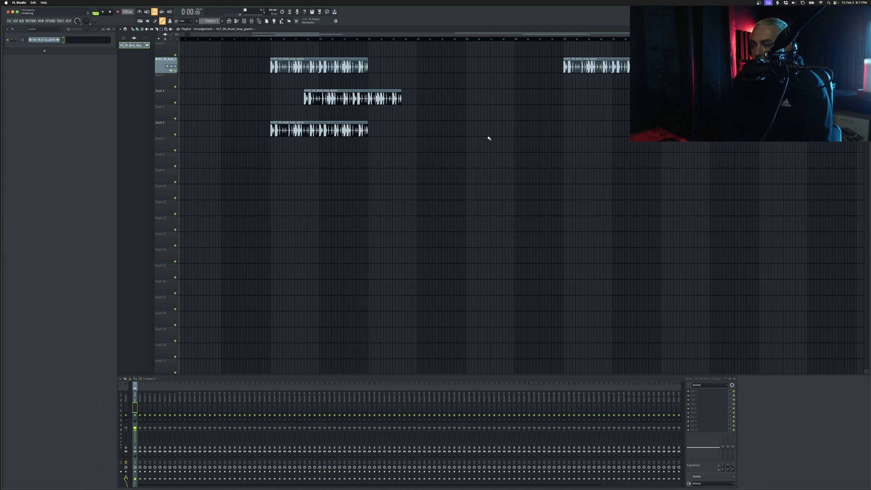
Delete all drum loop clips from the playlist, leaving it empty.
{"action": "scroll", "coordinate": [470, 139], "scroll_direction": "down", "scroll_amount": 2}
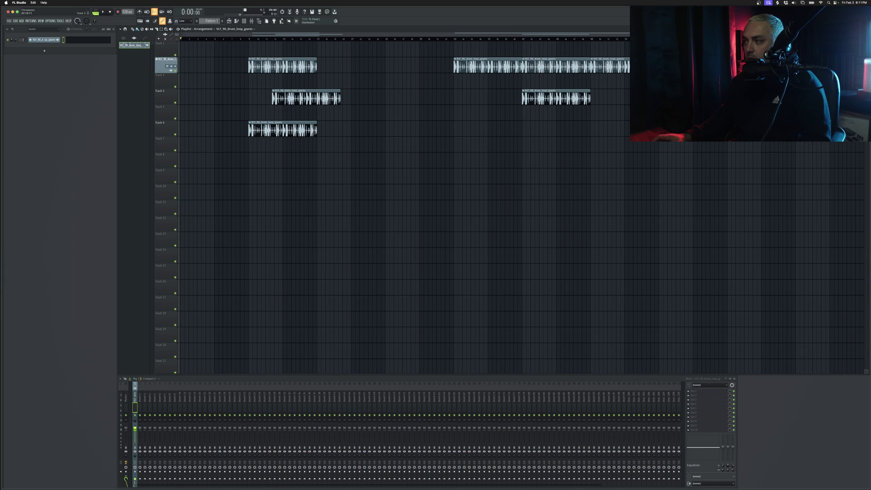
{"action": "left_click_drag", "start_coordinate": [761, 42], "coordinate": [188, 162]}
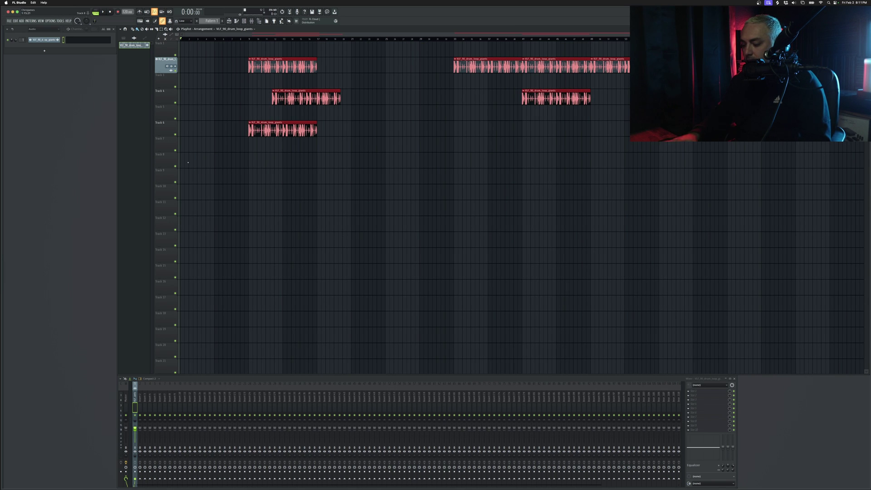
{"action": "key", "text": "Delete"}
Get the 020_c Drum_Beat_172bpm sample in Splice and drop it onto the Track 3 header as an audio track.
{"action": "key", "text": "alt+F8"}
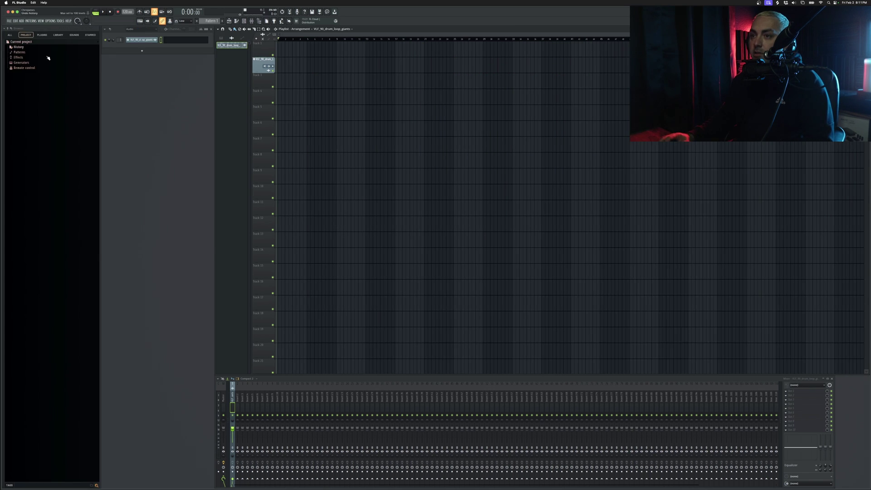
{"action": "key", "text": "alt+F8"}
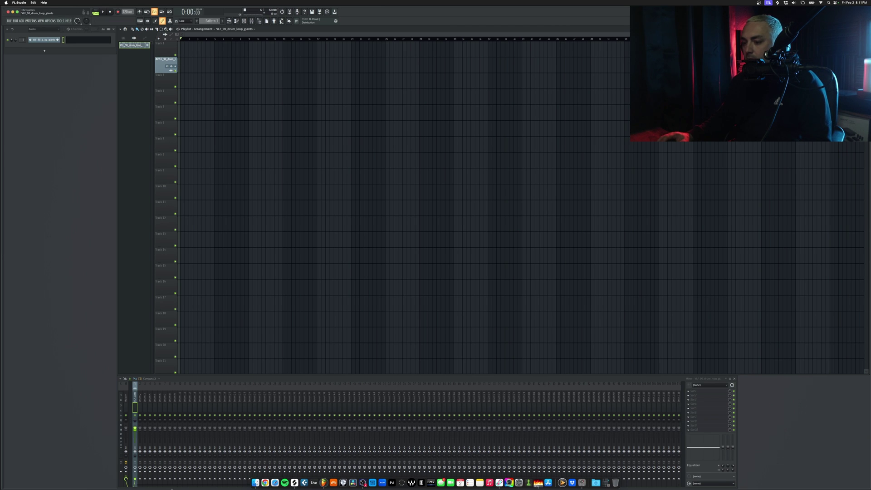
{"action": "left_click", "coordinate": [294, 483]}
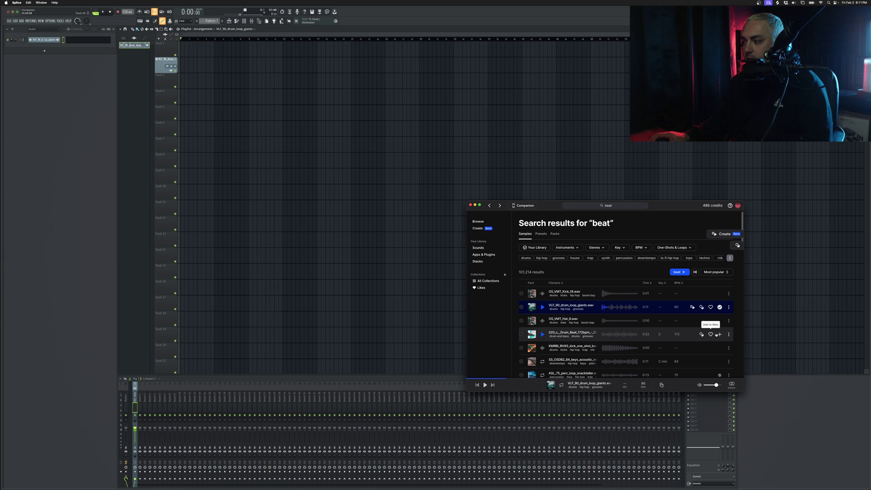
{"action": "left_click", "coordinate": [717, 334]}
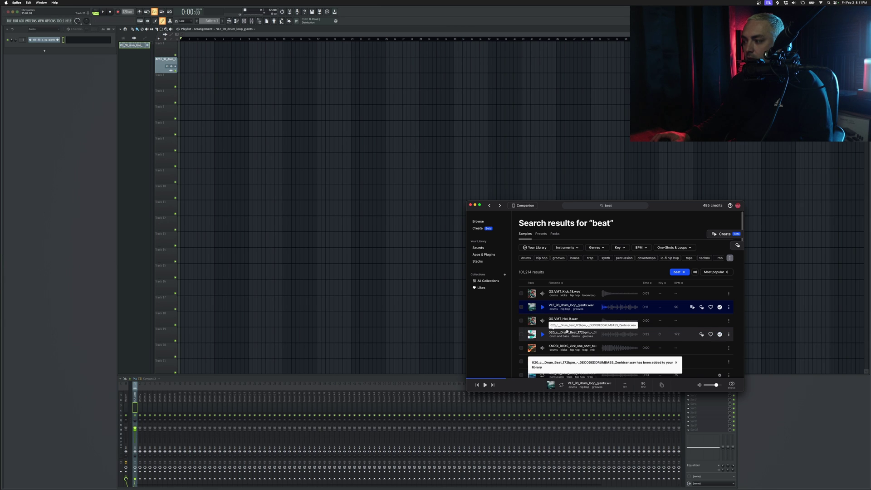
{"action": "left_click_drag", "start_coordinate": [566, 332], "coordinate": [163, 82]}
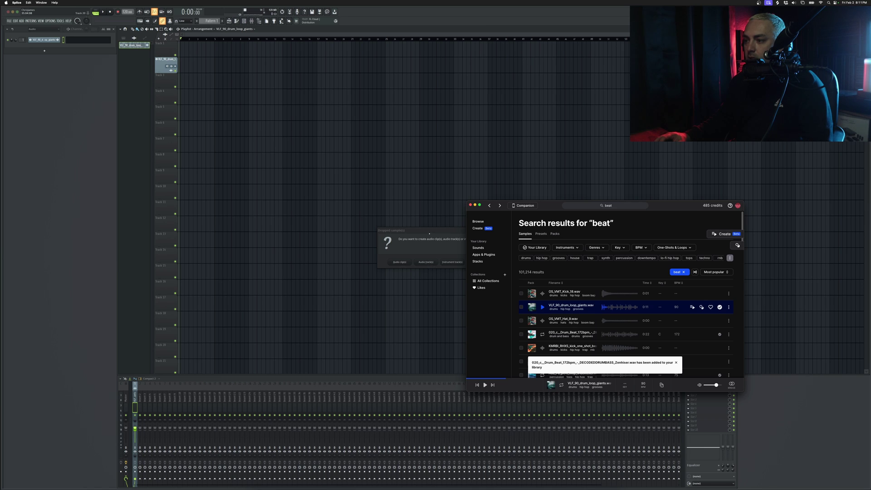
{"action": "left_click_drag", "start_coordinate": [429, 234], "coordinate": [306, 153]}
{"action": "left_click", "coordinate": [301, 177]}
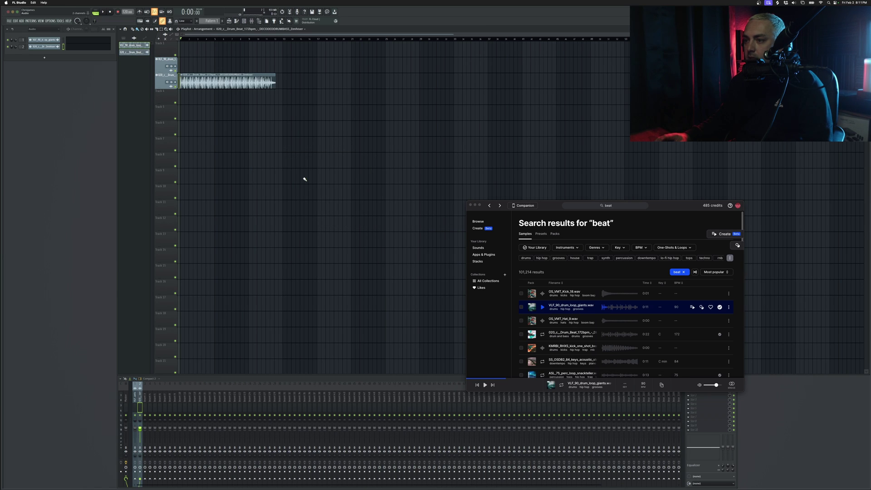
Change the 172 bpm drum beat's time-stretching mode and stretch its clip to eight bars.
{"action": "double_click", "coordinate": [255, 86]}
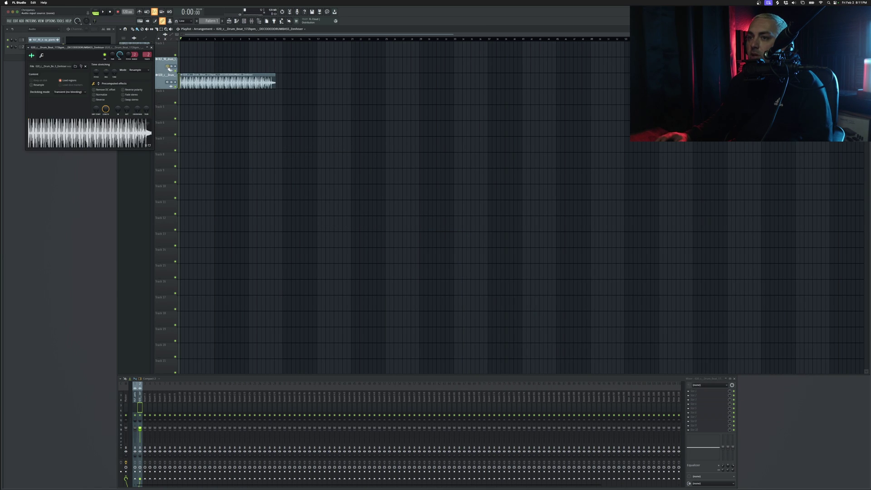
{"action": "left_click", "coordinate": [139, 69]}
{"action": "left_click", "coordinate": [136, 95]}
{"action": "left_click_drag", "start_coordinate": [386, 137], "coordinate": [386, 133]}
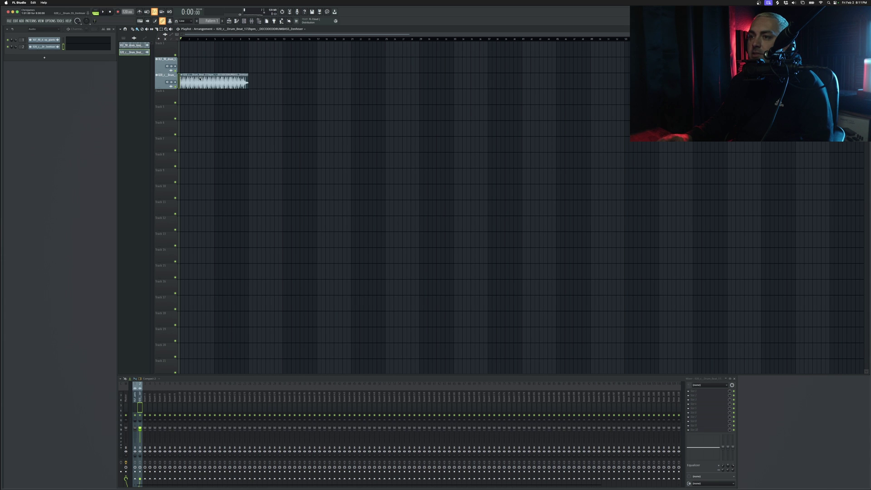
{"action": "double_click", "coordinate": [180, 82]}
{"action": "left_click", "coordinate": [152, 48]}
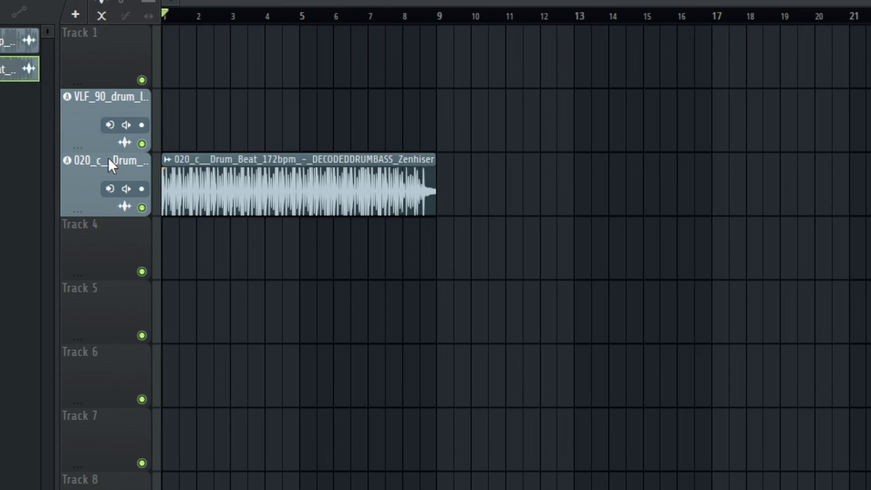
Rename Track 3 as Beat 2.
{"action": "right_click", "coordinate": [721, 224]}
{"action": "left_click", "coordinate": [756, 226]}
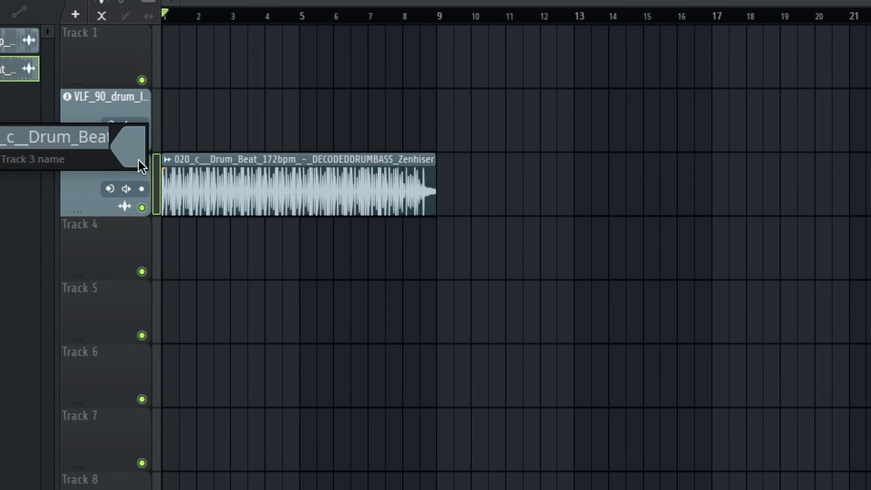
{"action": "type", "text": "Beat 2"}
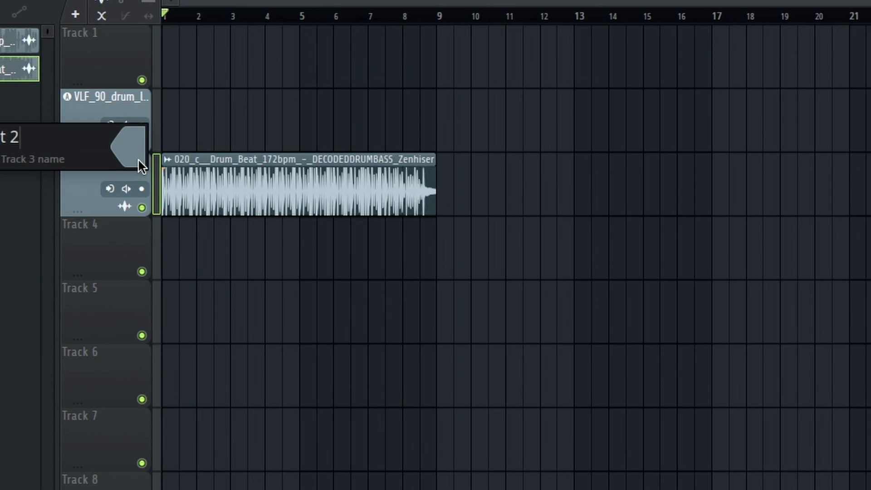
{"action": "key", "text": "Return"}
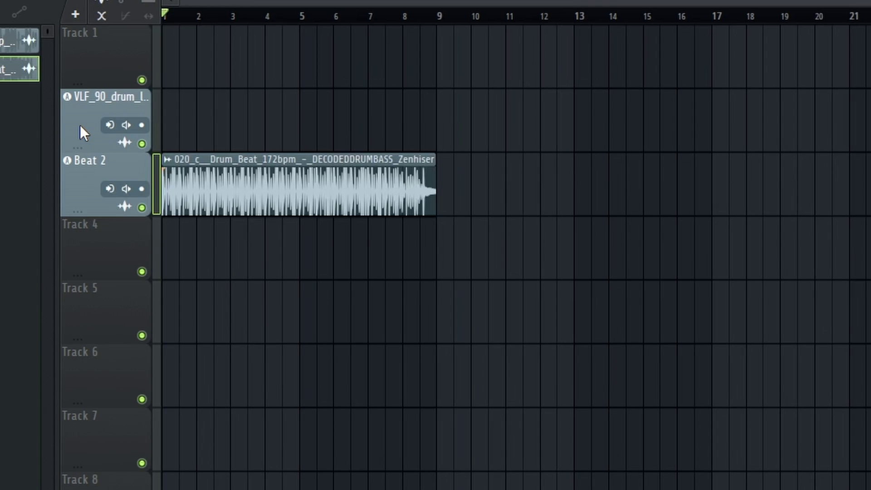
Compare the VLF_90 drum loop and Beat 2 playlist tracks with their linked mixer tracks.
{"action": "left_click", "coordinate": [80, 125]}
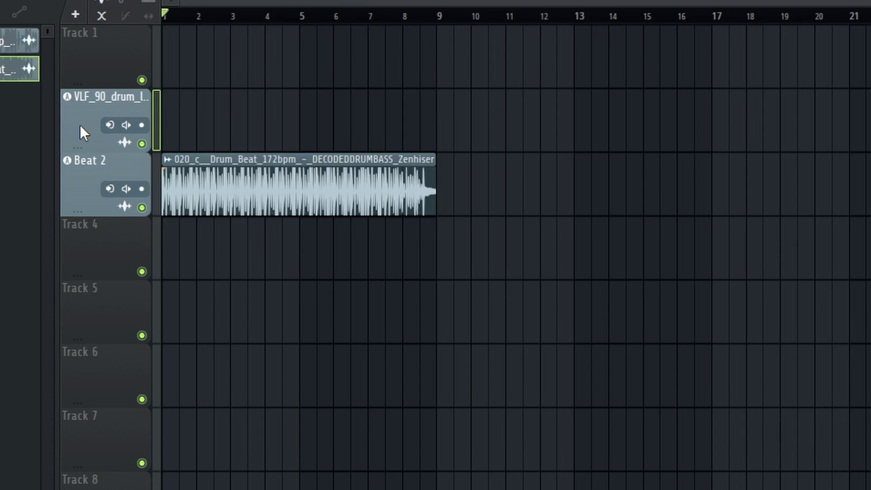
{"action": "left_click", "coordinate": [83, 182]}
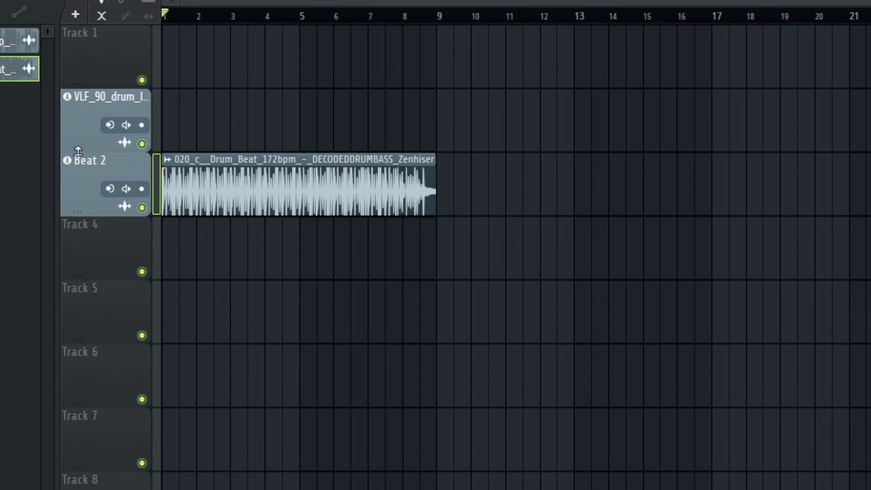
{"action": "mouse_move", "coordinate": [78, 149]}
{"action": "left_mouse_down"}
{"action": "mouse_move", "coordinate": [74, 127]}
{"action": "mouse_move", "coordinate": [81, 146]}
{"action": "left_mouse_up"}
{"action": "left_click", "coordinate": [85, 131]}
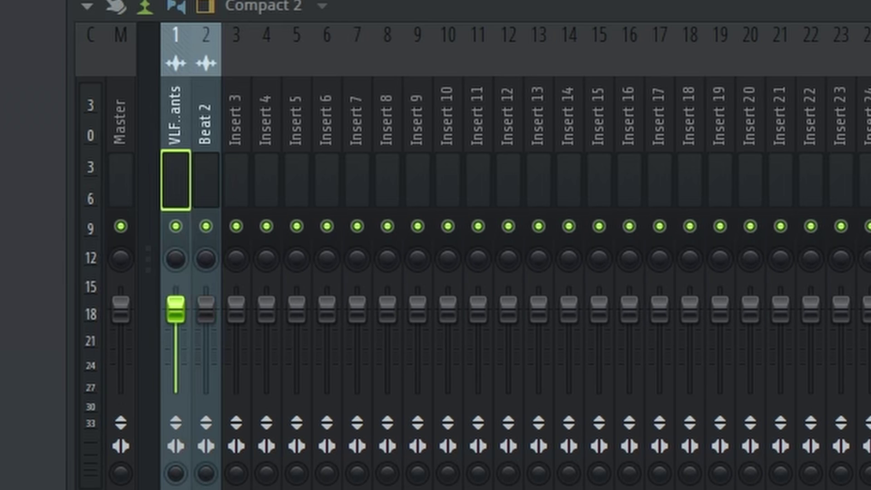
{"action": "left_click", "coordinate": [205, 122]}
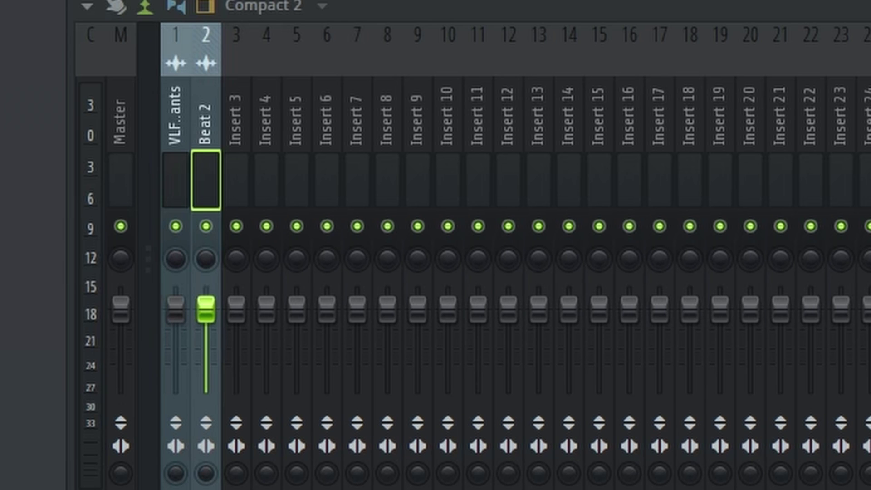
{"action": "left_click", "coordinate": [176, 123]}
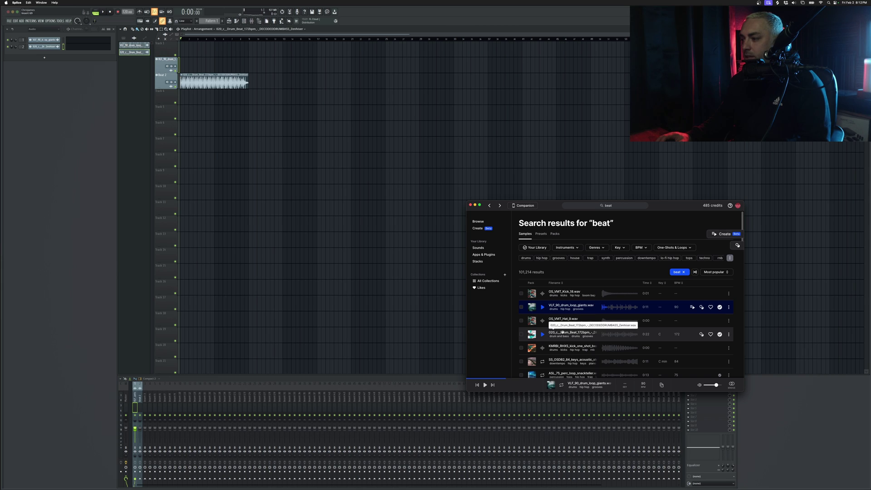
Drop the 020_c Drum_Beat_172bpm sample onto Track 4 and the SS_OSDB2_84_keys_acoustic sample onto Track 5 as audio tracks.
{"action": "left_click_drag", "start_coordinate": [562, 332], "coordinate": [173, 86]}
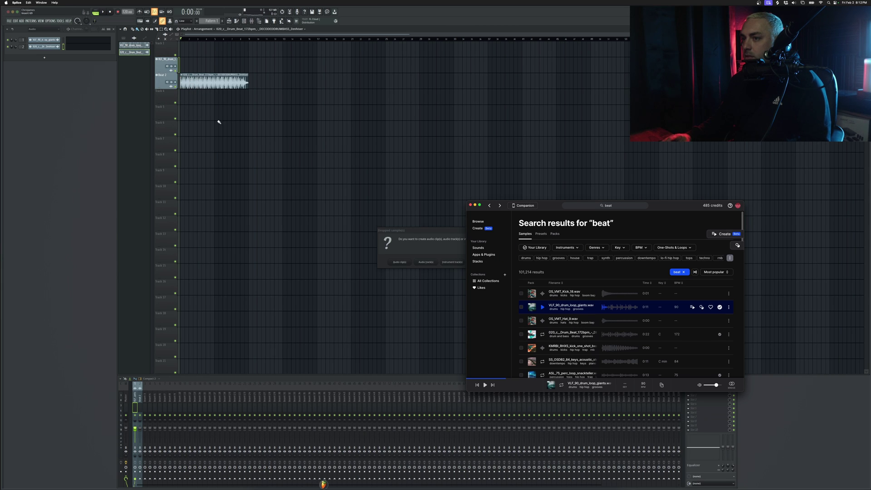
{"action": "left_click", "coordinate": [428, 265]}
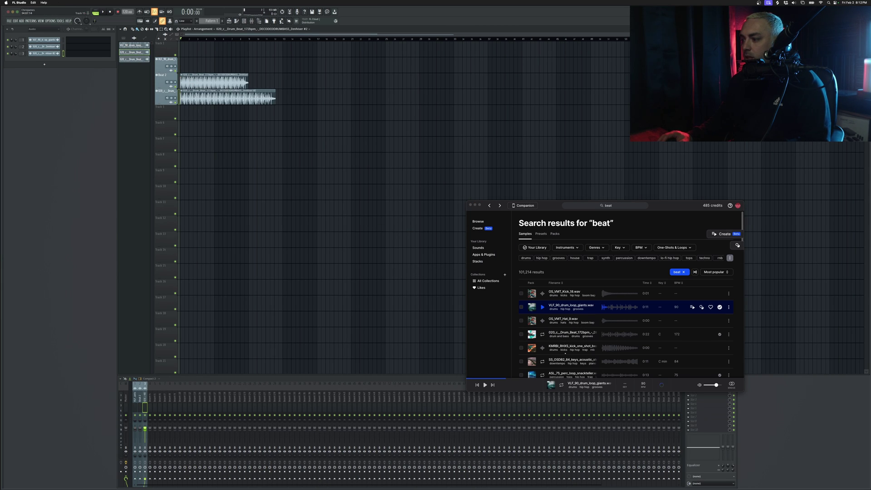
{"action": "left_click_drag", "start_coordinate": [565, 360], "coordinate": [174, 110]}
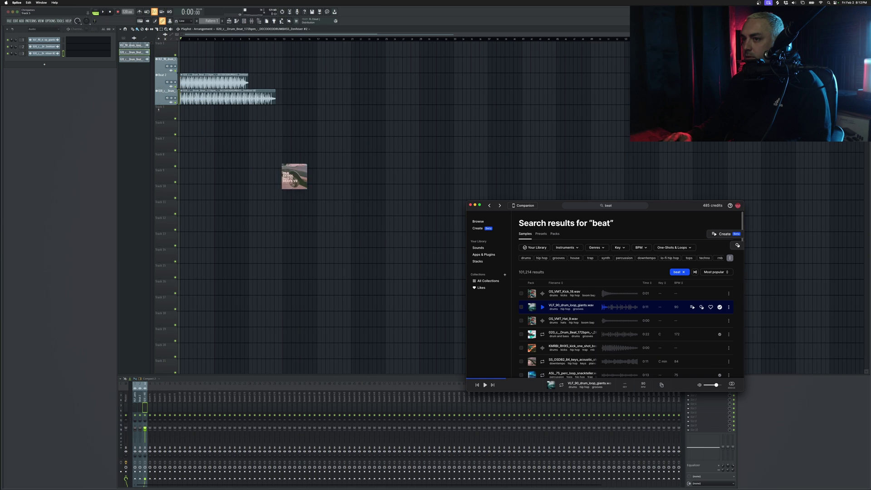
{"action": "left_click_drag", "start_coordinate": [569, 360], "coordinate": [169, 96]}
{"action": "left_click", "coordinate": [425, 262]}
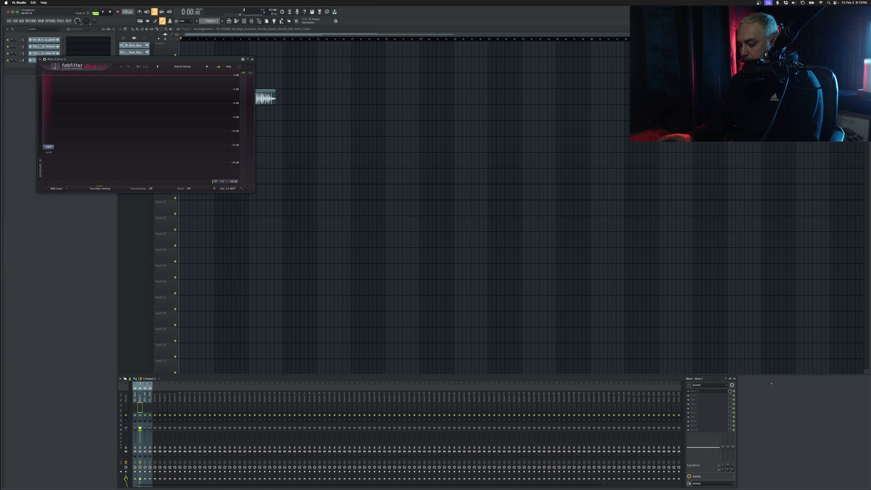
Load Pro-Q 3, Parallel Aggressor and ShaperBox 2 on the Beat 2 mixer track.
{"action": "key", "text": "super+z"}
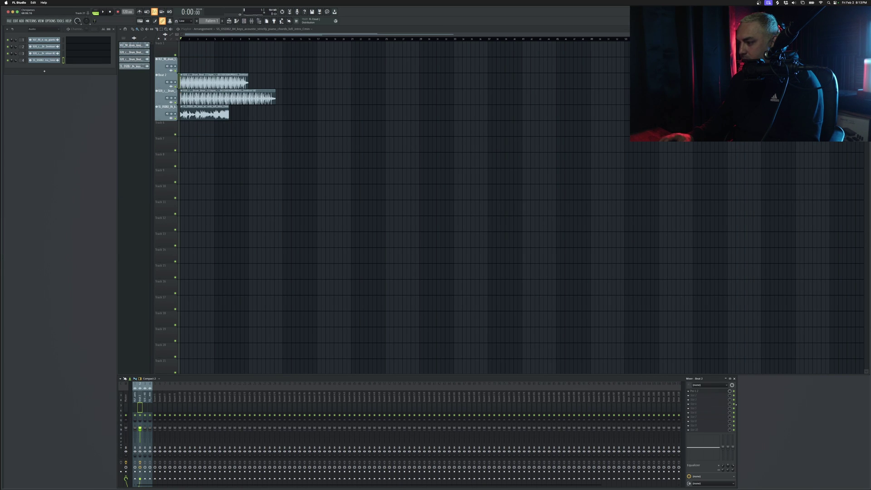
{"action": "left_click", "coordinate": [701, 391]}
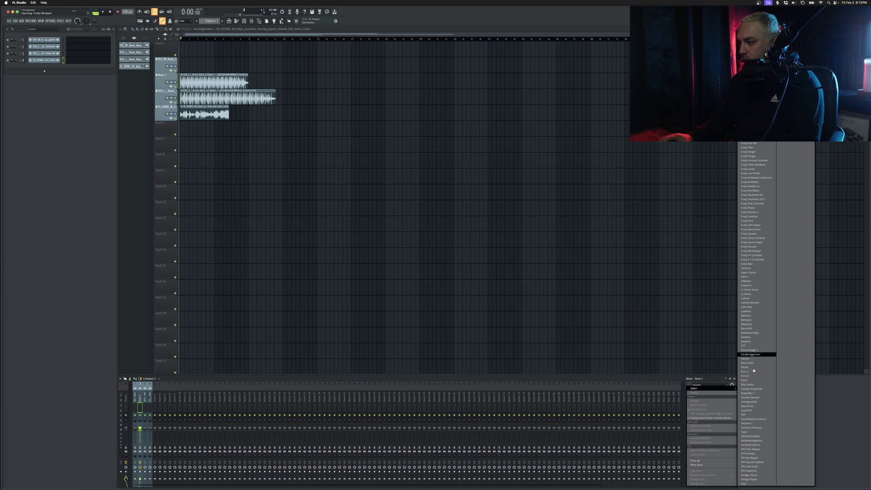
{"action": "key", "text": "super+z"}
{"action": "left_click", "coordinate": [700, 391]}
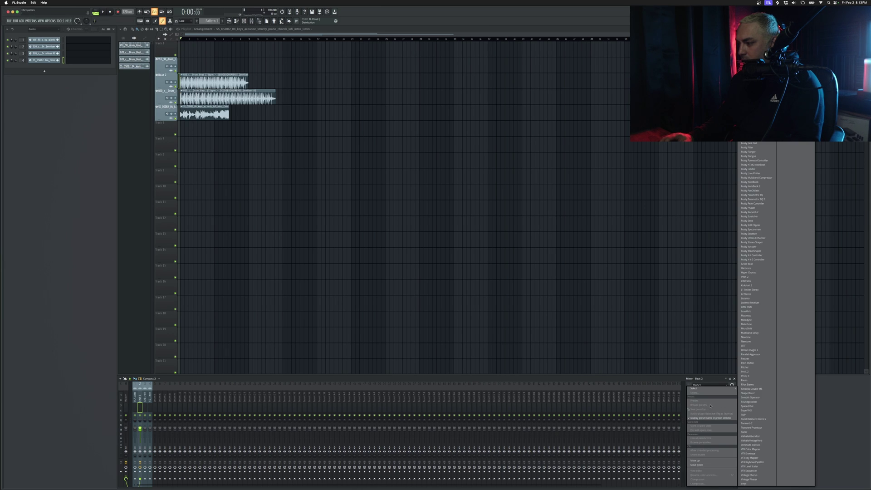
{"action": "left_click", "coordinate": [754, 393]}
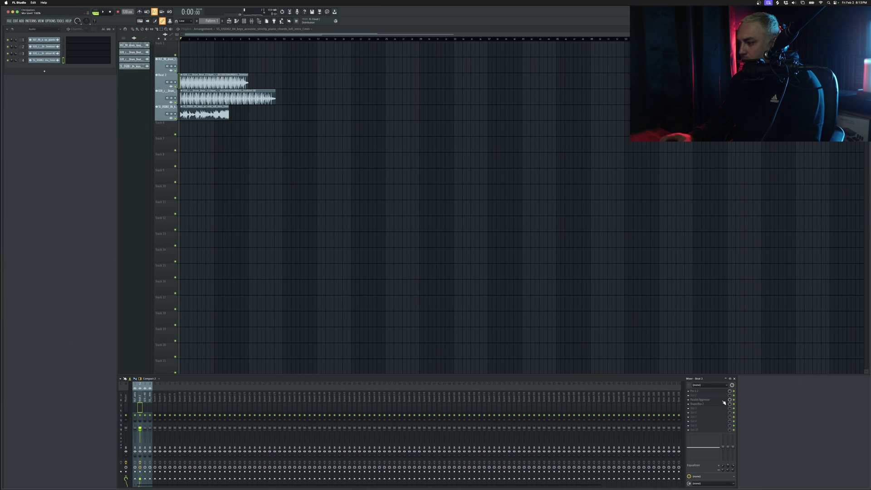
Load Multiband Delay, Patcher and Ozone Imager 2 on the mixer track of the second 172 bpm drum beat.
{"action": "left_click", "coordinate": [145, 410]}
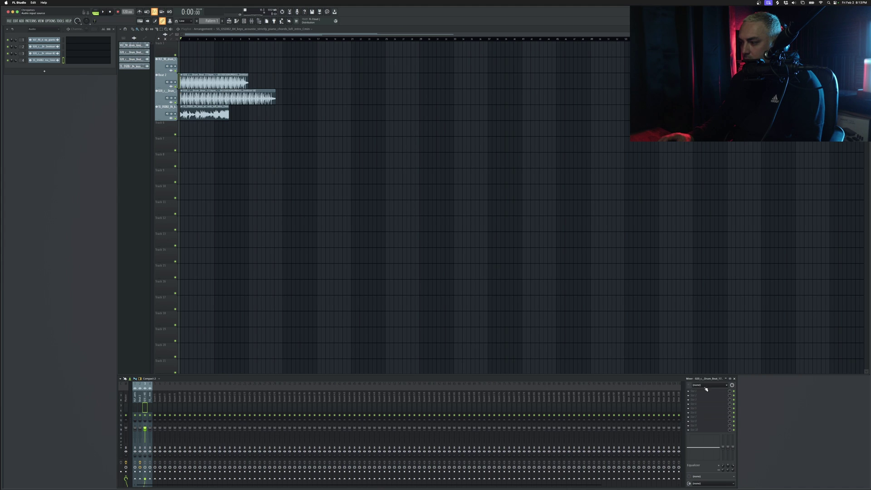
{"action": "left_click", "coordinate": [694, 395]}
{"action": "left_click", "coordinate": [755, 334]}
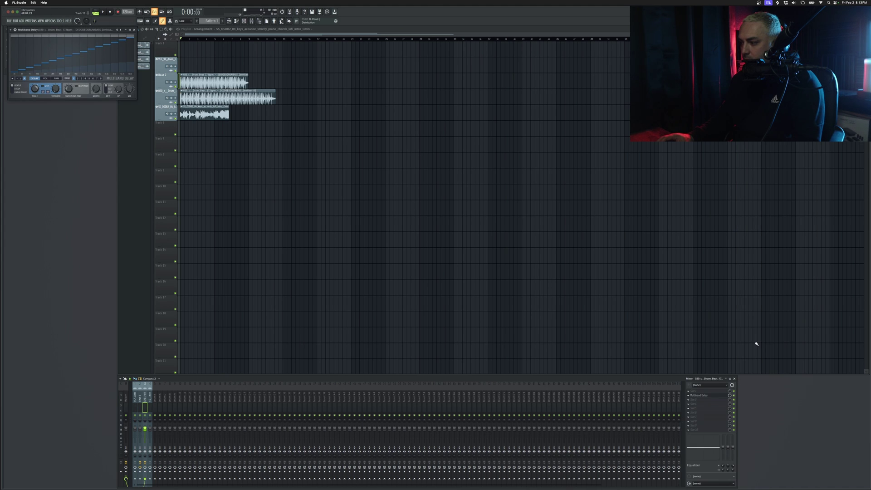
{"action": "left_click", "coordinate": [698, 403]}
{"action": "left_click", "coordinate": [762, 362]}
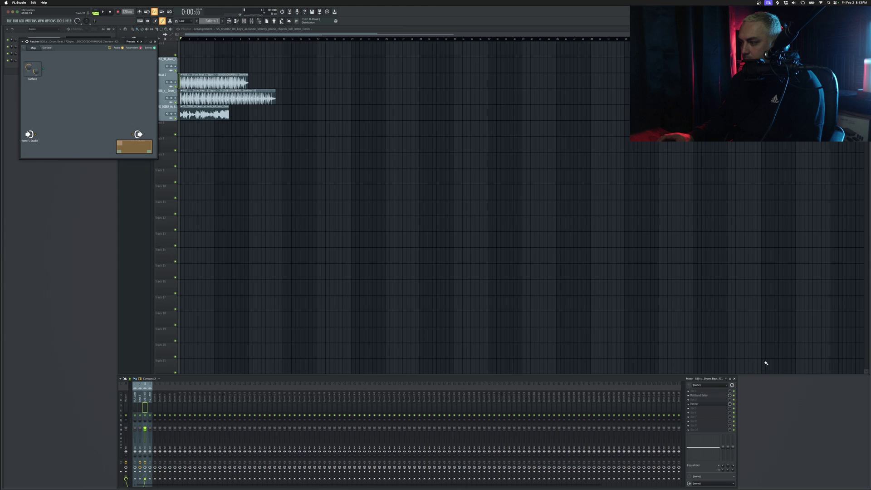
{"action": "left_click", "coordinate": [716, 410]}
{"action": "left_click", "coordinate": [777, 366]}
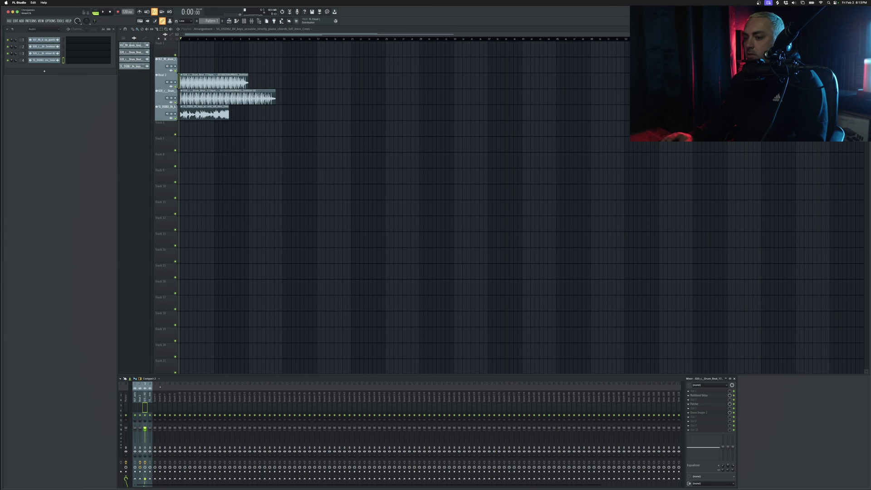
Load Fruity formula controller, another effect and Listento on the acoustic keys sample's mixer track, and close the Listento window.
{"action": "left_click", "coordinate": [150, 394]}
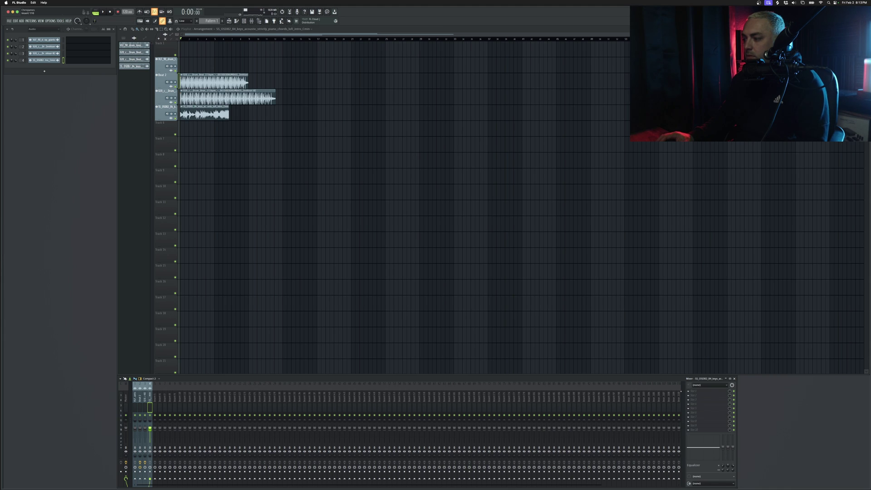
{"action": "left_click", "coordinate": [707, 391]}
{"action": "left_click", "coordinate": [762, 175]}
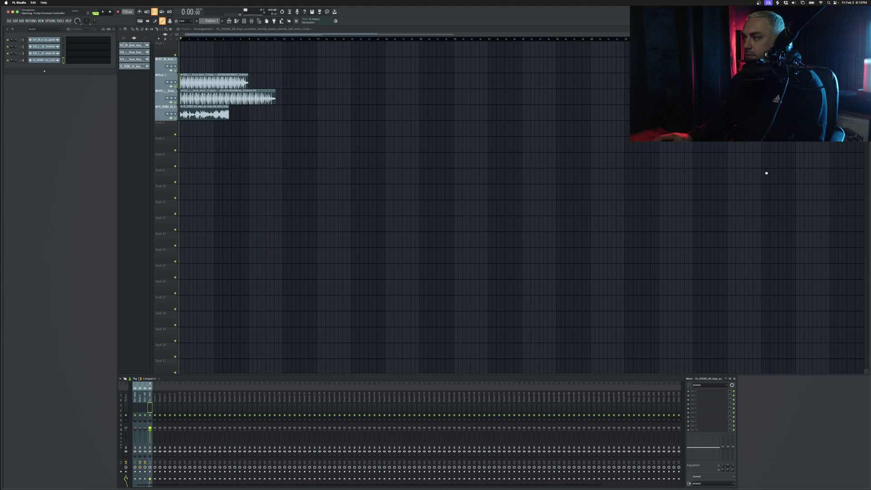
{"action": "left_click", "coordinate": [696, 400]}
{"action": "left_click", "coordinate": [752, 334]}
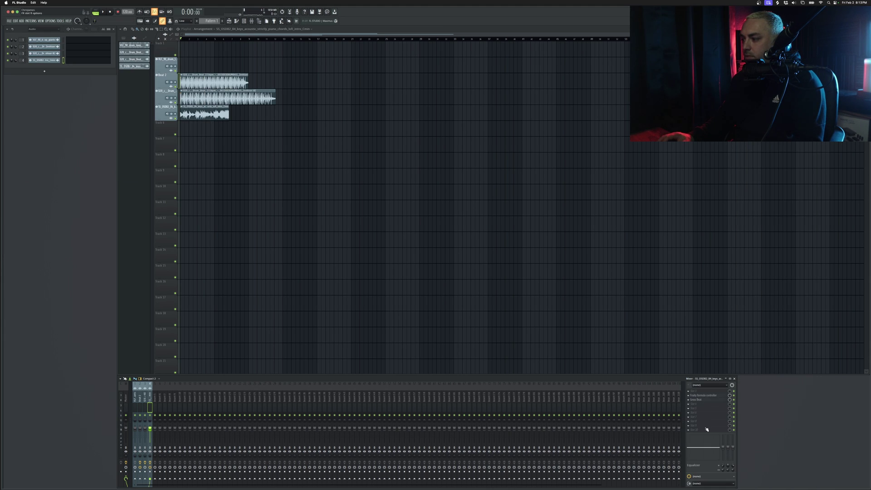
{"action": "left_click", "coordinate": [699, 413]}
{"action": "left_click", "coordinate": [766, 311]}
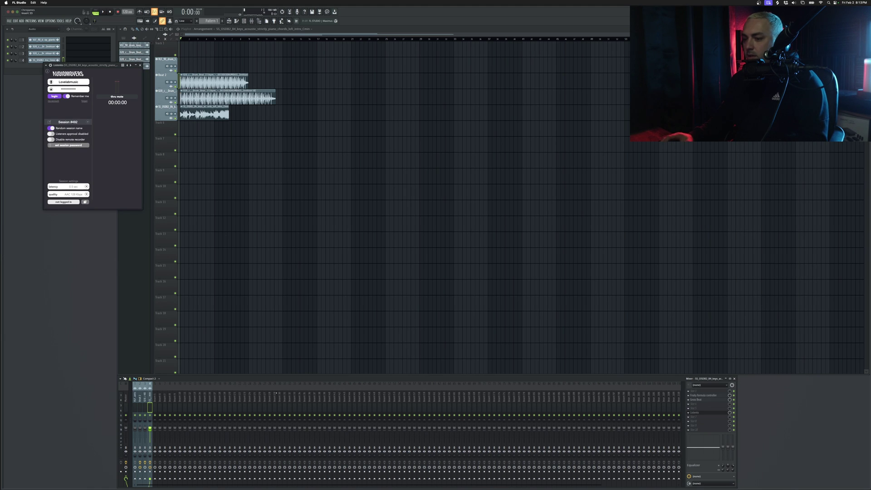
{"action": "left_click", "coordinate": [140, 64]}
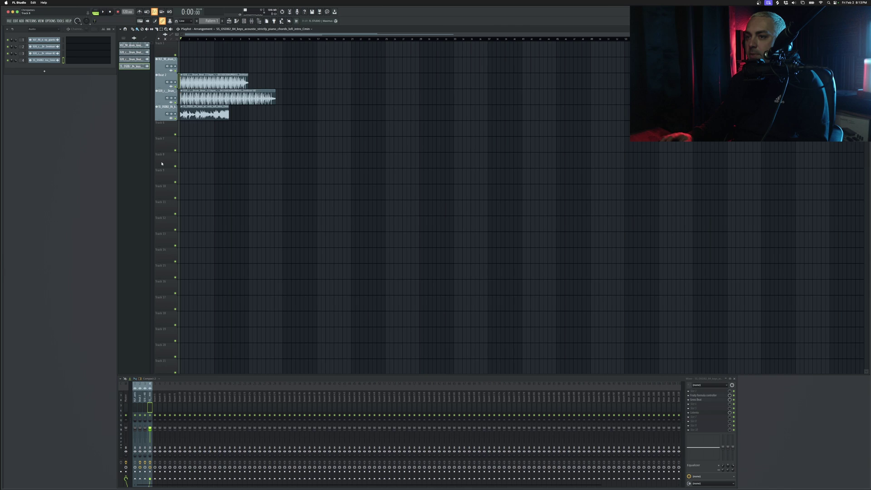
Select the drum beat and acoustic keys playlist tracks to check the effects on their linked mixer tracks.
{"action": "left_click", "coordinate": [160, 96]}
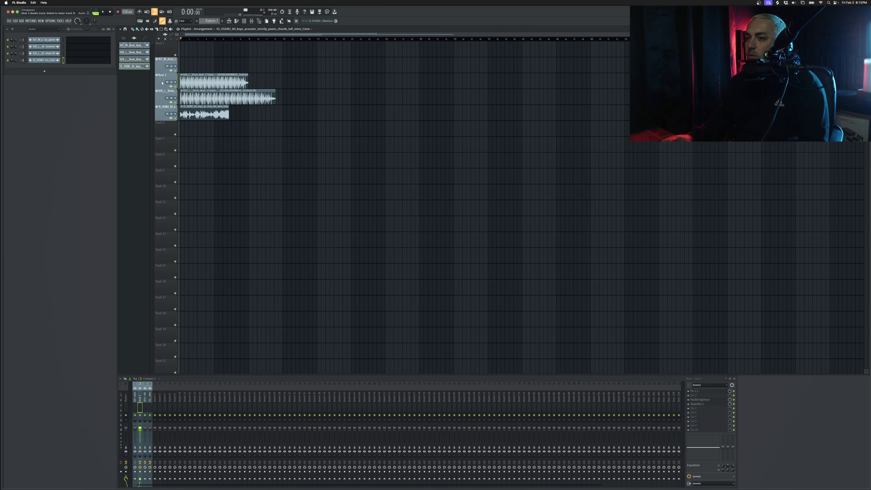
{"action": "left_click", "coordinate": [161, 107]}
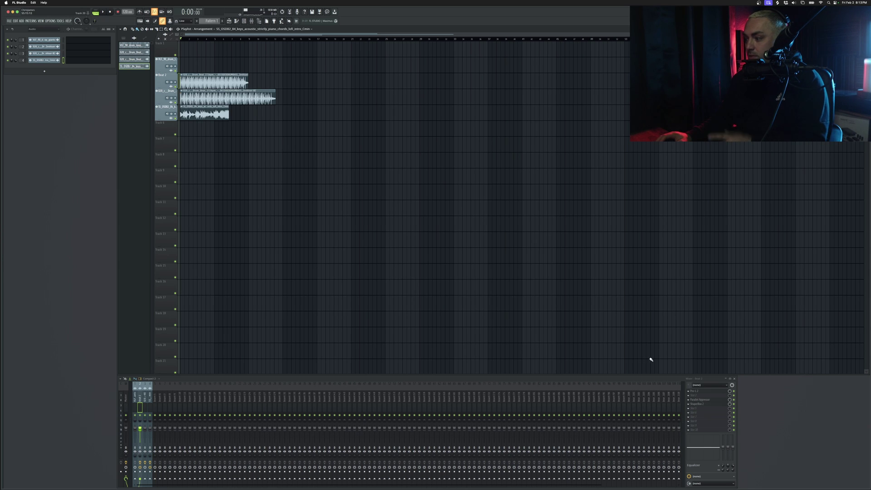
{"action": "left_click", "coordinate": [163, 99]}
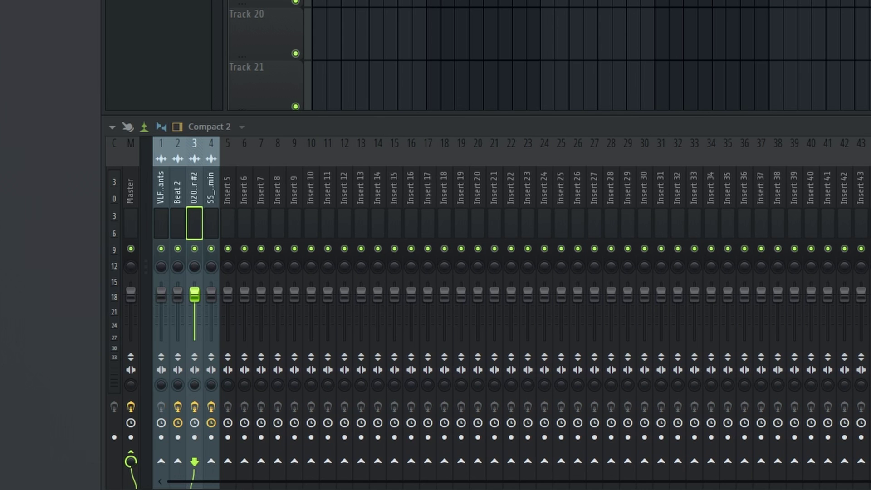
Set Track 6 as an instrument track using Sampler and move the Sampler window clear of the track headers.
{"action": "left_click", "coordinate": [211, 190]}
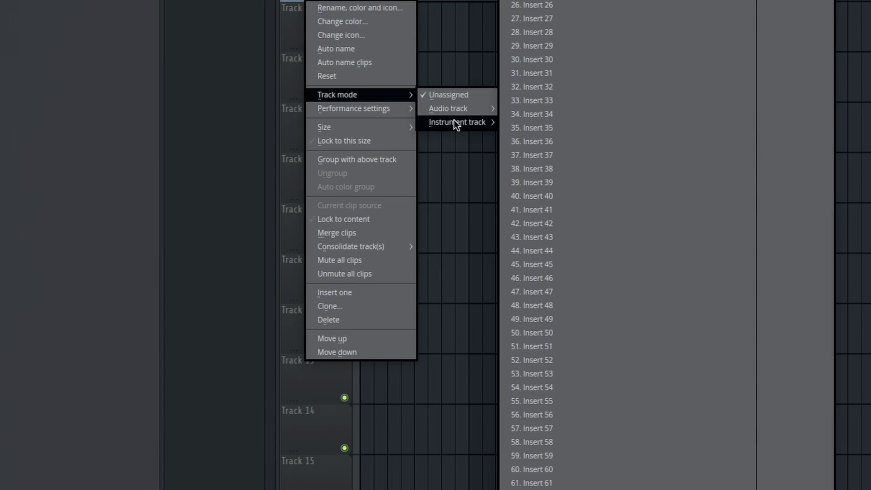
{"action": "mouse_move", "coordinate": [457, 121]}
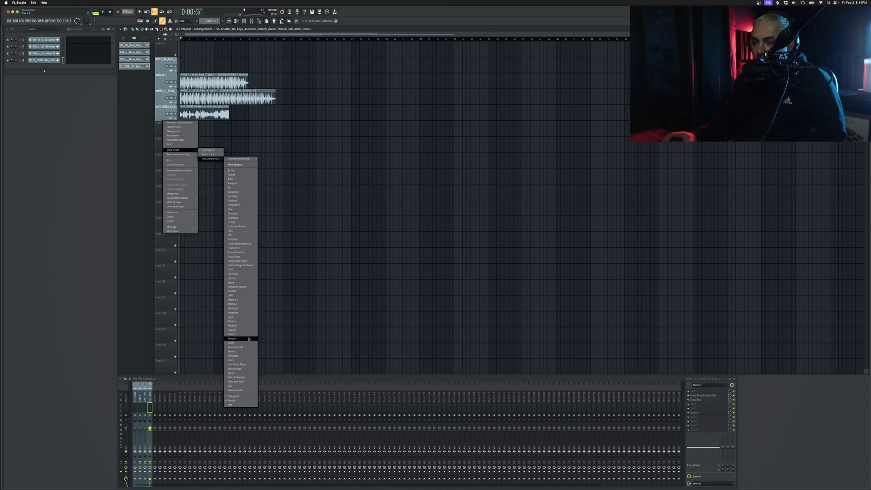
{"action": "left_click", "coordinate": [248, 340]}
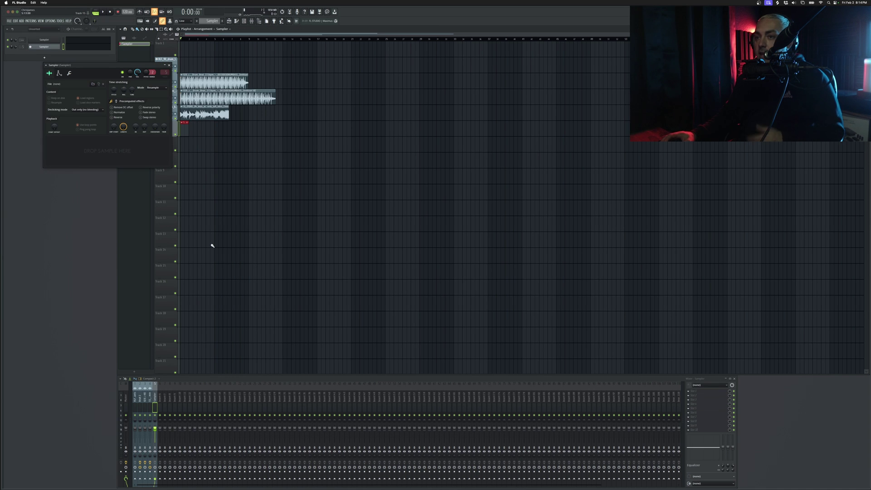
{"action": "left_click_drag", "start_coordinate": [122, 64], "coordinate": [291, 165]}
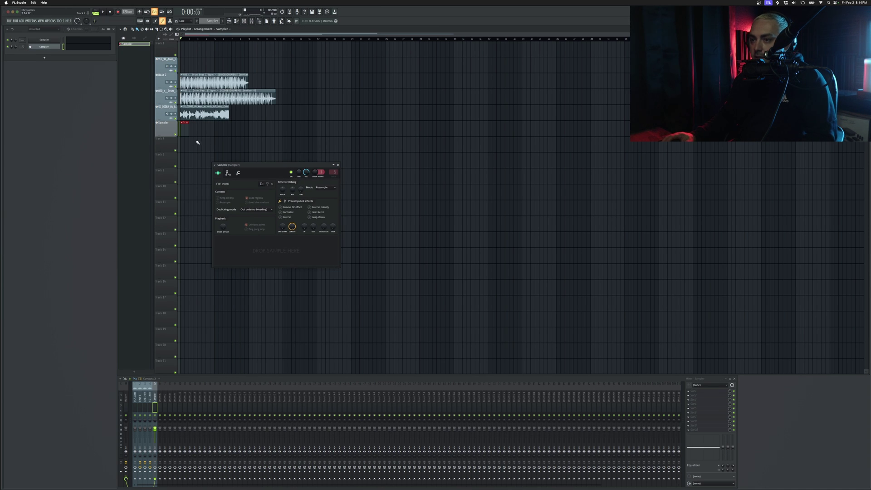
{"action": "right_click", "coordinate": [168, 147]}
{"action": "mouse_move", "coordinate": [191, 166]}
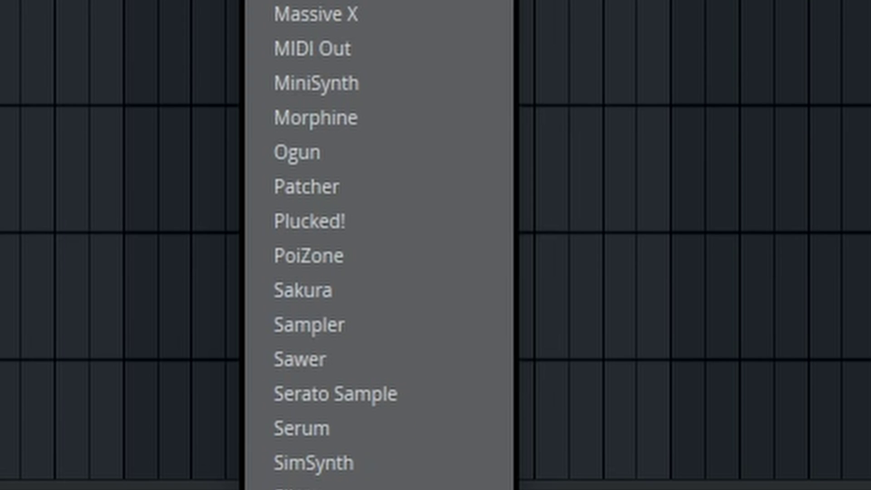
{"action": "left_click", "coordinate": [317, 485]}
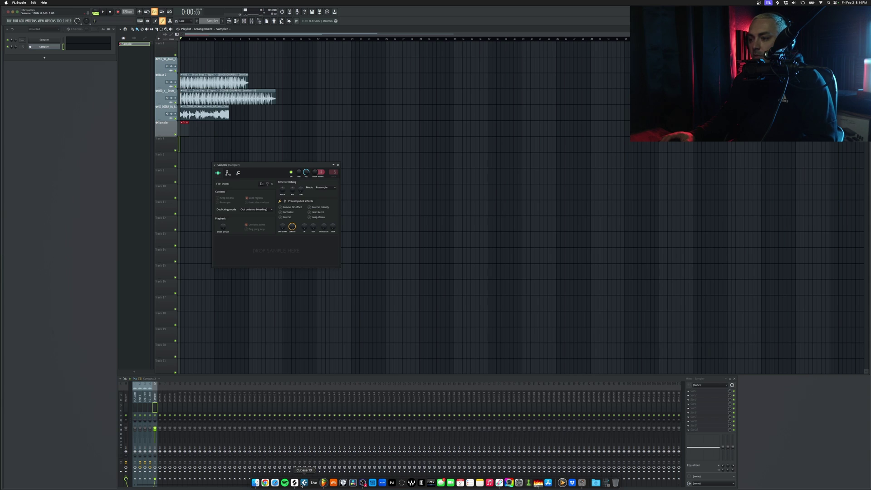
Switch to Splice and search its samples for "808".
{"action": "left_click", "coordinate": [302, 482]}
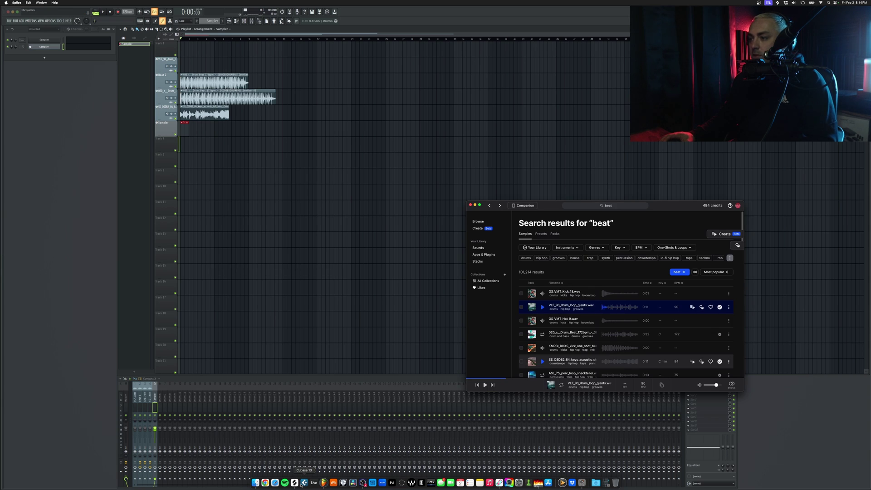
{"action": "left_click", "coordinate": [619, 206]}
{"action": "key", "text": "BackSpace"}
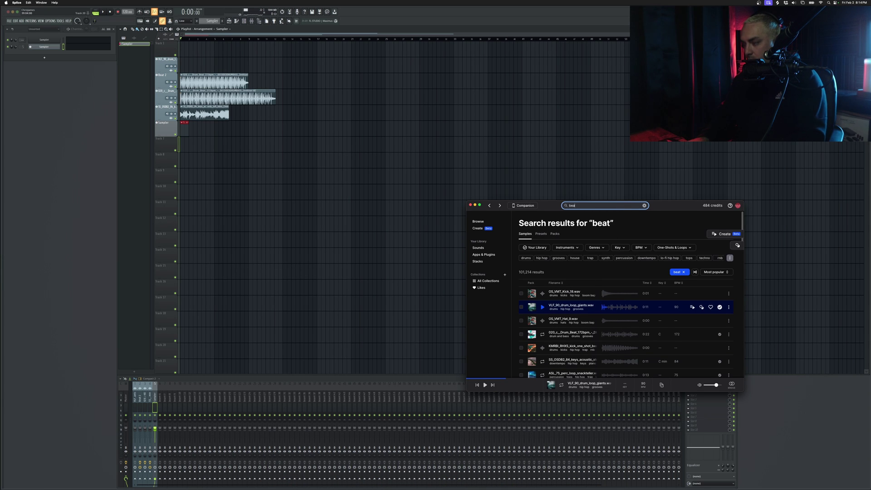
{"action": "type", "text": "80"}
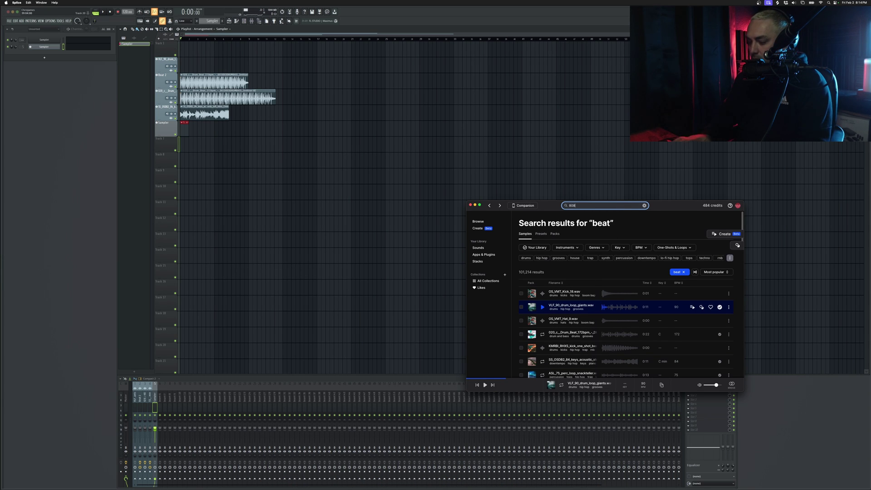
{"action": "type", "text": "8"}
{"action": "key", "text": "Return"}
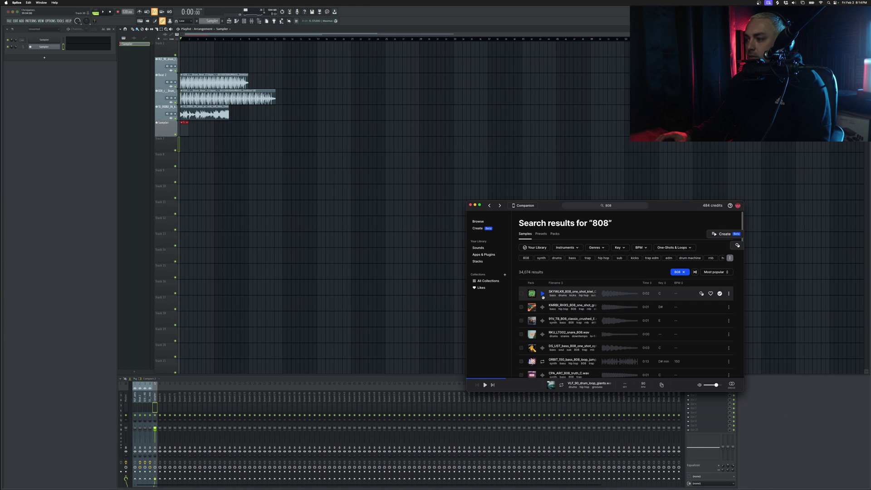
Preview the SKYWLKR 808 one-shot, load it into the Sampler channel, and lengthen the Sampler playlist clip to four bars.
{"action": "left_click", "coordinate": [542, 293]}
{"action": "left_click_drag", "start_coordinate": [544, 297], "coordinate": [48, 49]}
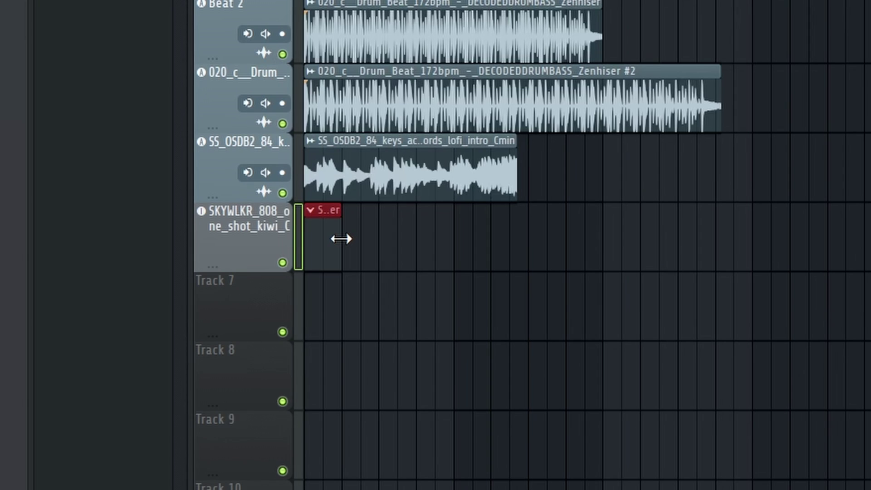
{"action": "left_click_drag", "start_coordinate": [341, 238], "coordinate": [463, 245]}
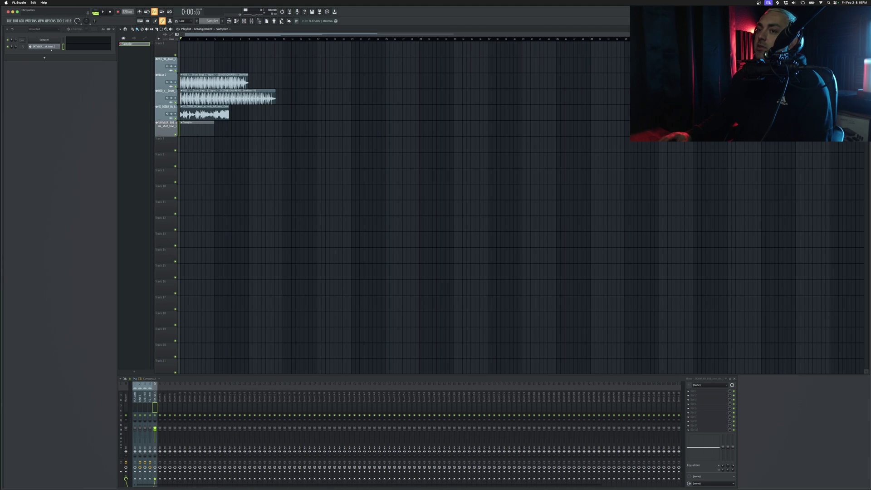
View the 808 clip's piano roll, close it, and check the sample waveform in the 808 track's sampler window before closing it.
{"action": "double_click", "coordinate": [190, 128]}
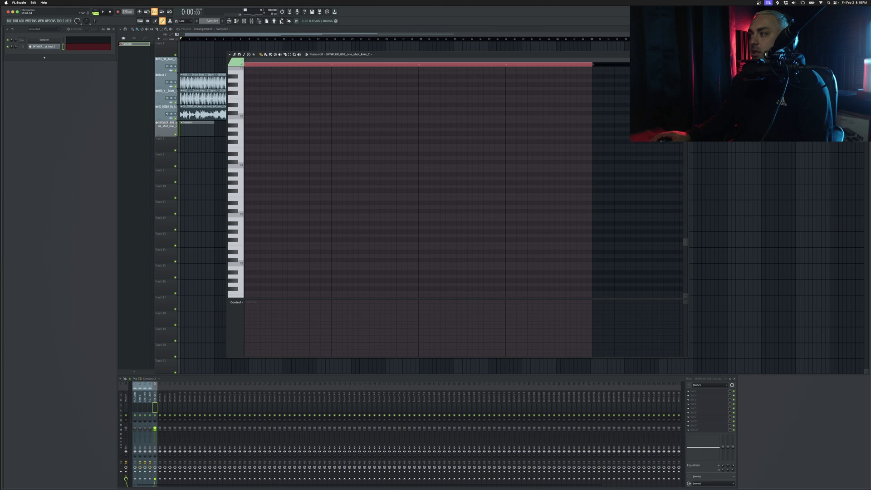
{"action": "key", "text": "F7"}
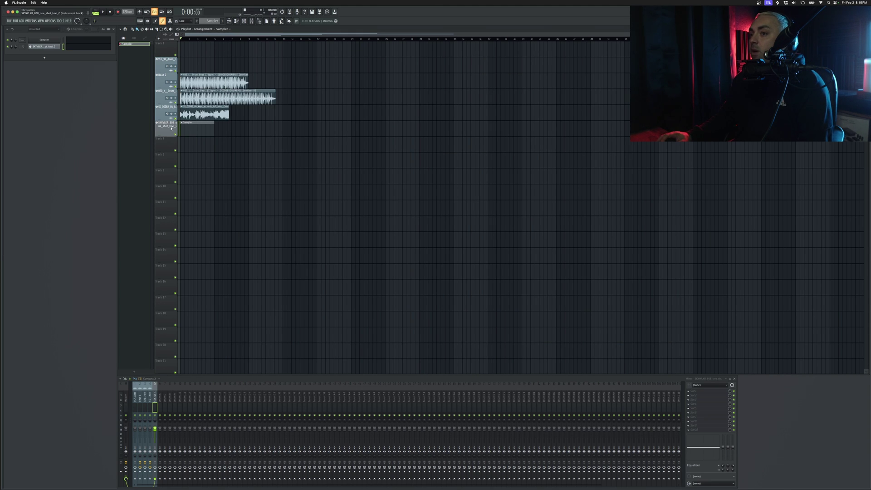
{"action": "left_click", "coordinate": [167, 127]}
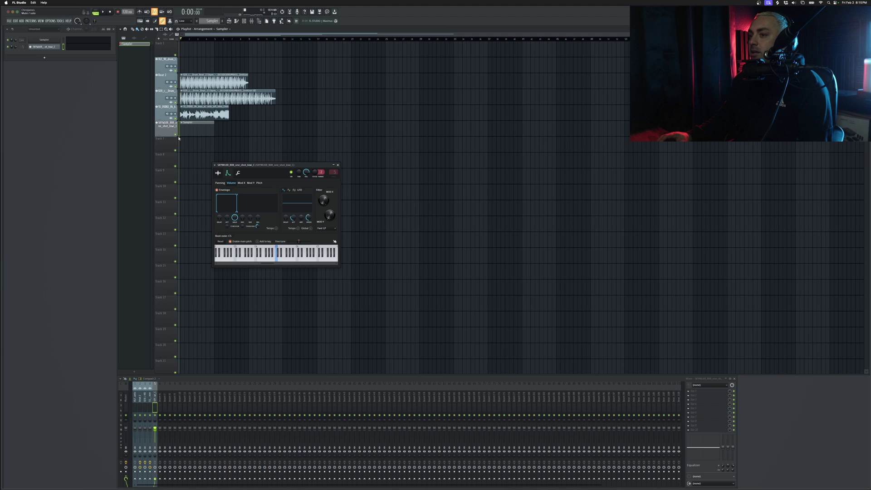
{"action": "left_click", "coordinate": [219, 173]}
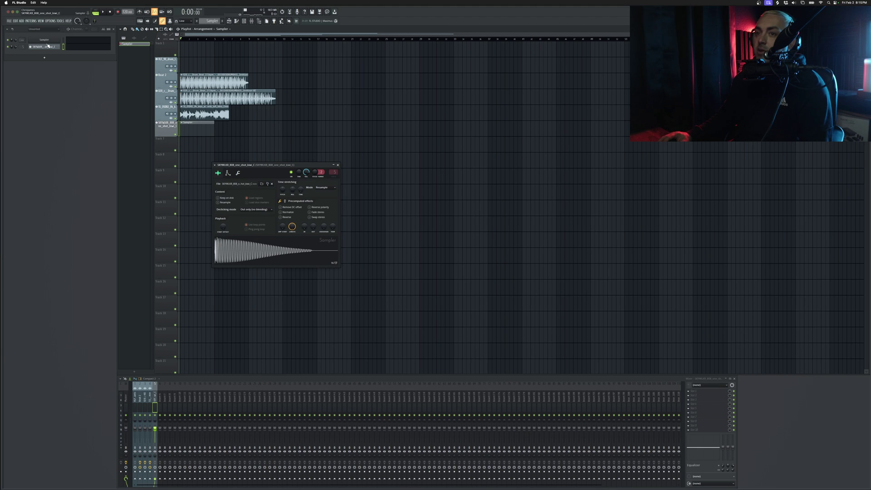
{"action": "left_click", "coordinate": [338, 165]}
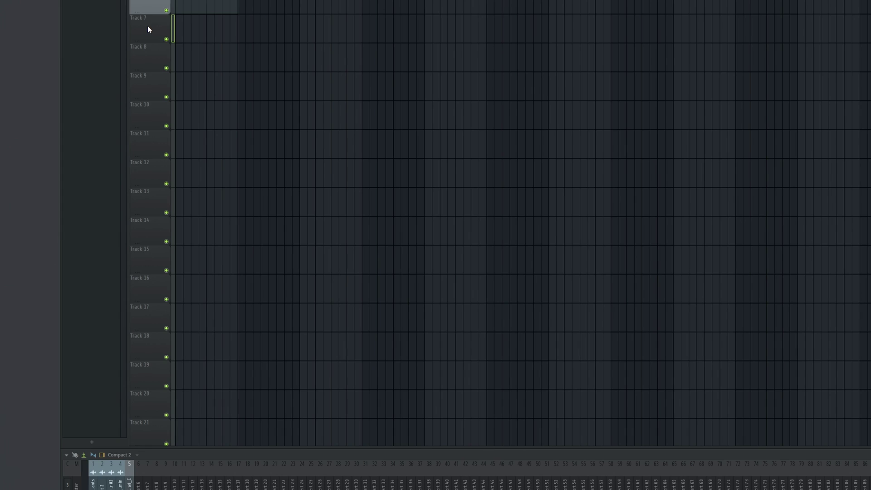
Set Track 7 as an instrument track using Serum and move the Serum window over the empty playlist area.
{"action": "right_click", "coordinate": [164, 143]}
{"action": "mouse_move", "coordinate": [181, 69]}
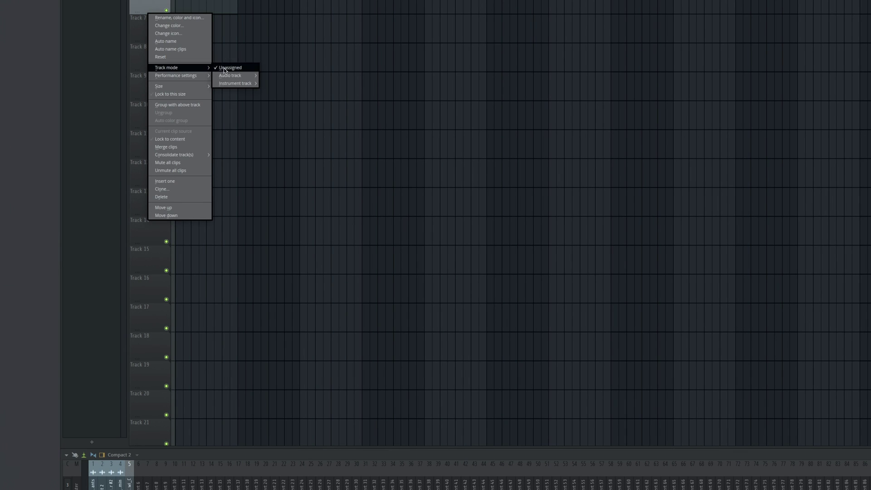
{"action": "mouse_move", "coordinate": [233, 80]}
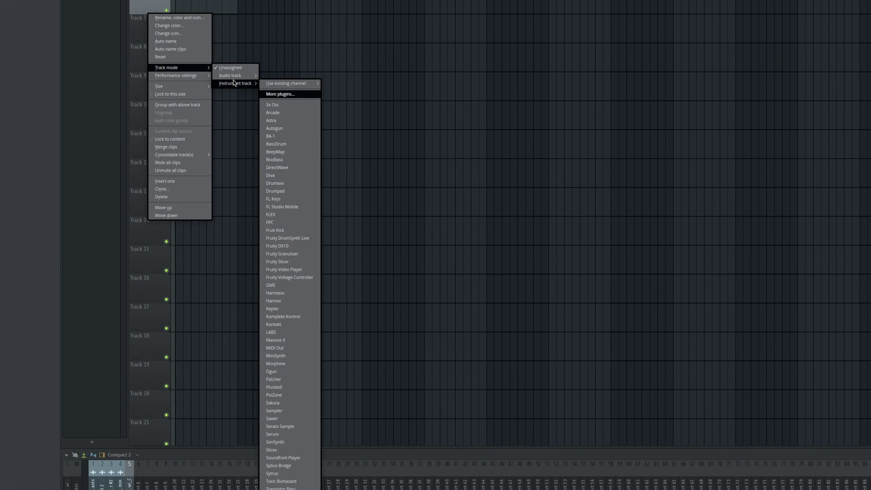
{"action": "left_click", "coordinate": [303, 435]}
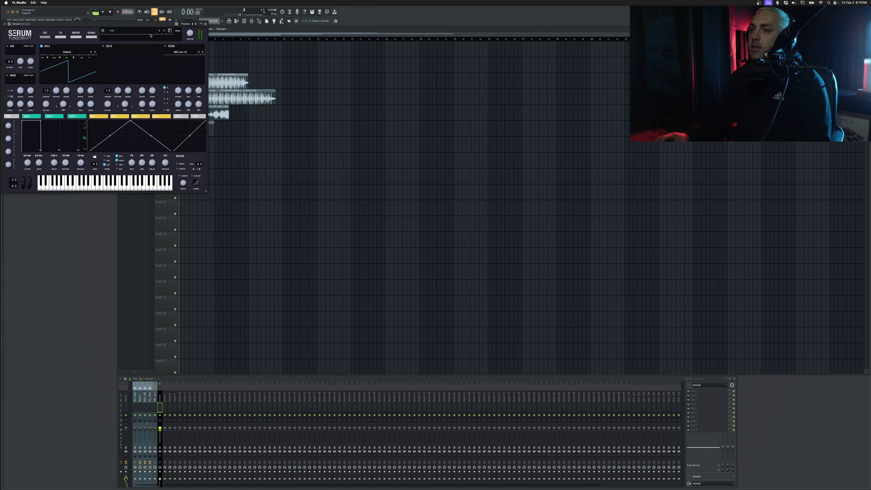
{"action": "left_click_drag", "start_coordinate": [69, 22], "coordinate": [351, 171]}
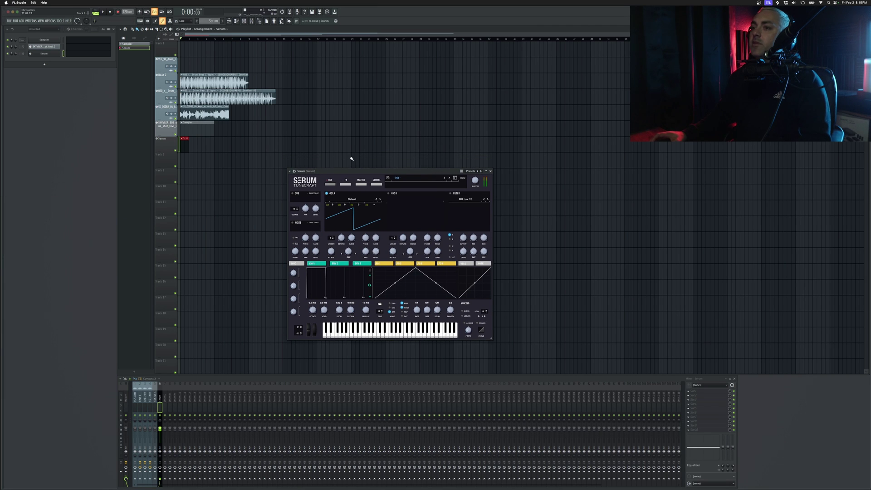
Lengthen the Serum clip on Track 7 to four bars and close the Serum window.
{"action": "scroll", "coordinate": [287, 154], "scroll_direction": "up", "scroll_amount": 3}
{"action": "scroll", "coordinate": [295, 142], "scroll_direction": "left", "scroll_amount": 3}
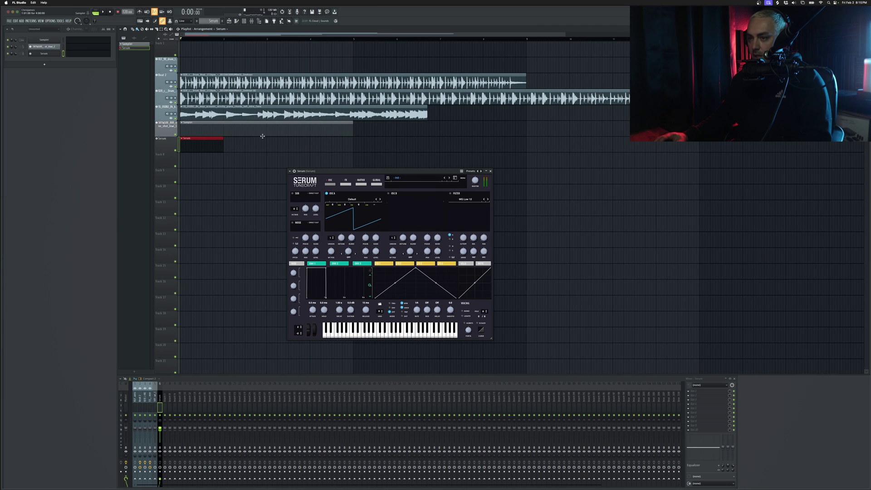
{"action": "left_click_drag", "start_coordinate": [223, 148], "coordinate": [353, 147]}
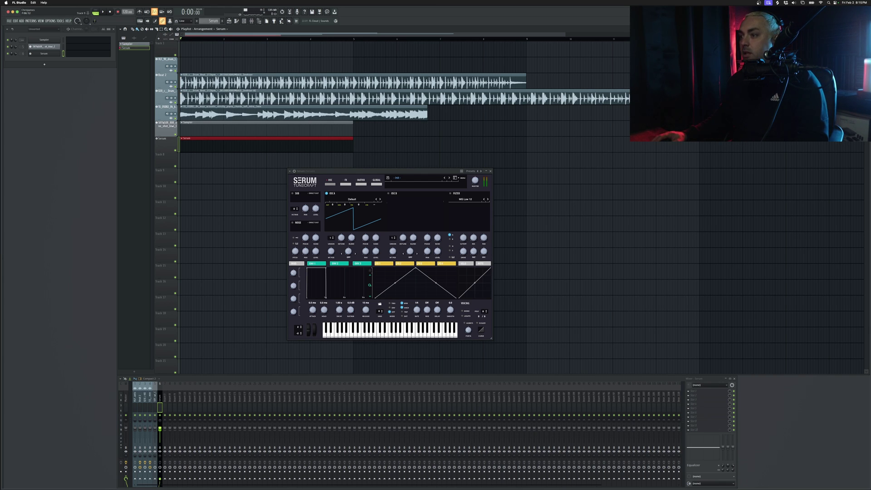
{"action": "left_click", "coordinate": [491, 171]}
Set Track 8 as an instrument track with a second Serum, close its window, and lengthen its clip to four bars.
{"action": "right_click", "coordinate": [169, 153]}
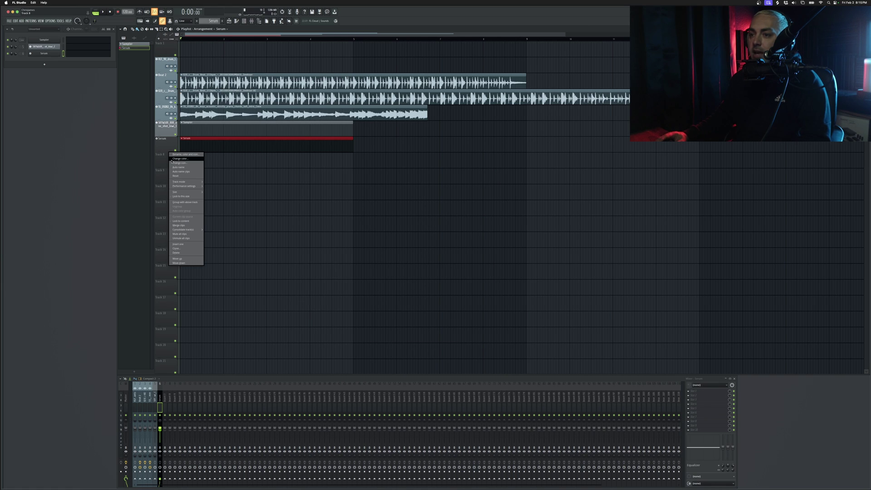
{"action": "mouse_move", "coordinate": [193, 183]}
{"action": "mouse_move", "coordinate": [219, 191]}
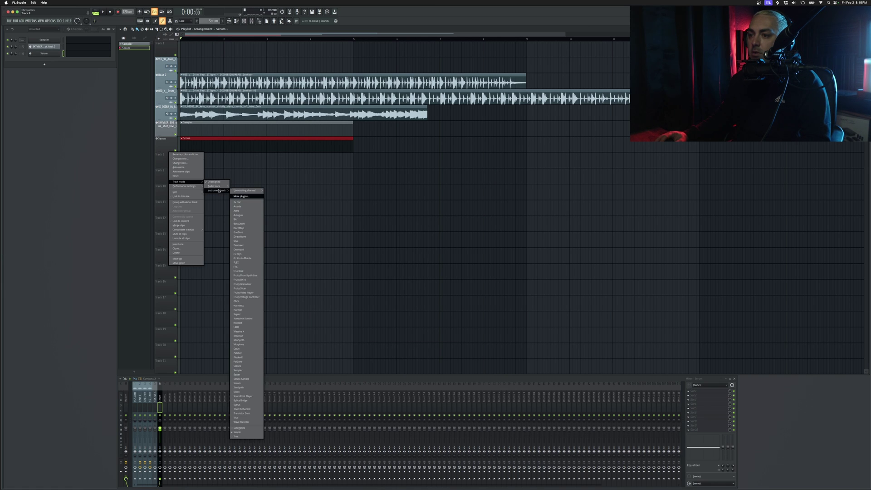
{"action": "left_click", "coordinate": [248, 383]}
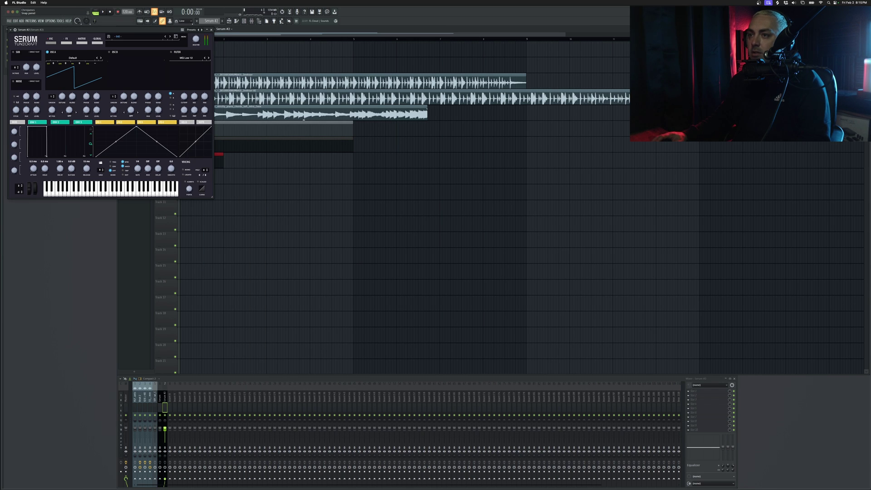
{"action": "left_click", "coordinate": [211, 29]}
{"action": "left_click_drag", "start_coordinate": [223, 162], "coordinate": [349, 166]}
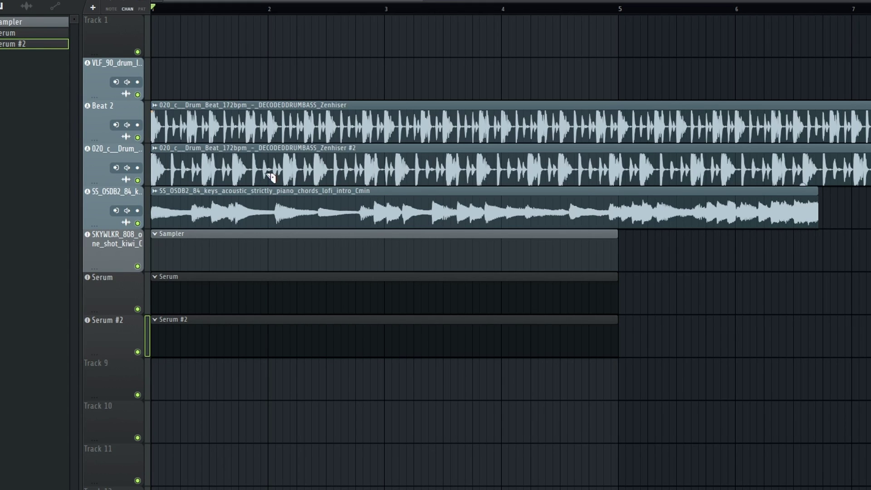
Slice the second drum beat, acoustic keys, 808 Sampler and both Serum clips at several points along their length.
{"action": "left_click_drag", "start_coordinate": [275, 148], "coordinate": [274, 185]}
{"action": "left_click_drag", "start_coordinate": [355, 147], "coordinate": [355, 185]}
{"action": "left_click_drag", "start_coordinate": [428, 147], "coordinate": [428, 185]}
{"action": "left_click_drag", "start_coordinate": [443, 187], "coordinate": [442, 231]}
{"action": "left_click_drag", "start_coordinate": [472, 188], "coordinate": [472, 230]}
{"action": "left_click_drag", "start_coordinate": [501, 185], "coordinate": [501, 232]}
{"action": "left_click_drag", "start_coordinate": [216, 187], "coordinate": [216, 232]}
{"action": "left_click_drag", "start_coordinate": [261, 187], "coordinate": [261, 233]}
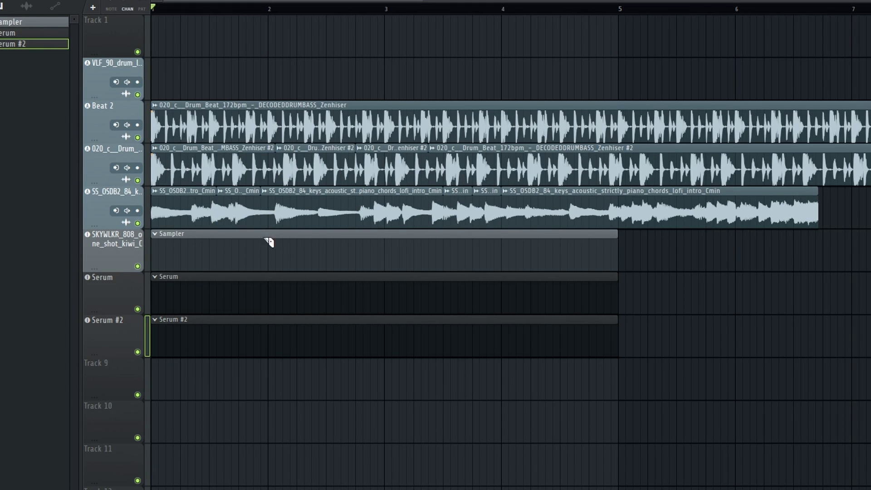
{"action": "left_click_drag", "start_coordinate": [289, 226], "coordinate": [289, 274]}
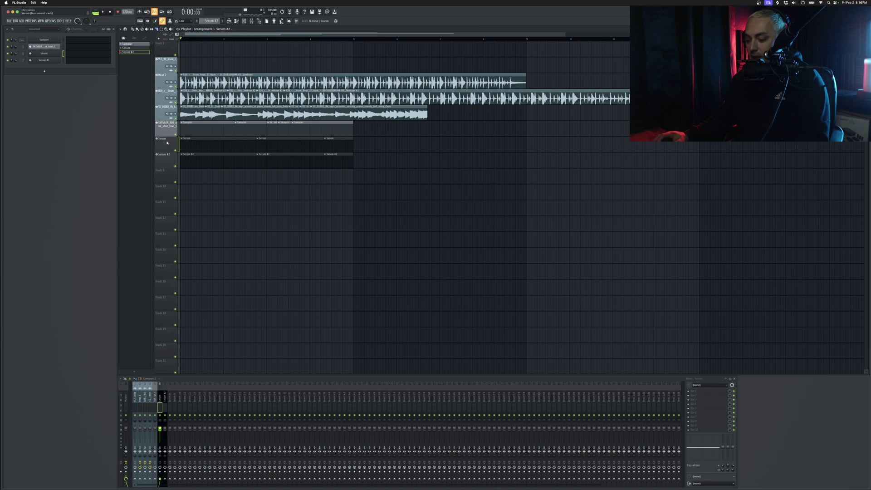
Open the Serum and Serum #2 plugin windows from their channel and playlist tracks, closing each one after viewing.
{"action": "left_click", "coordinate": [44, 53]}
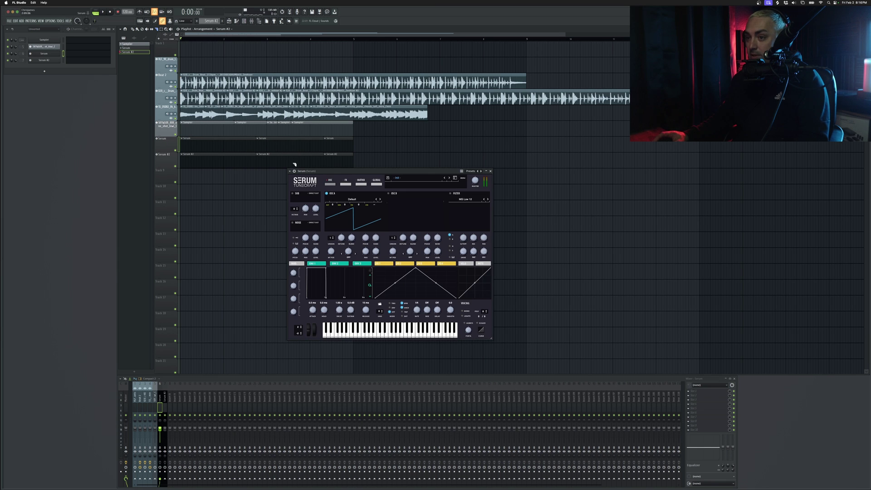
{"action": "left_click", "coordinate": [490, 171]}
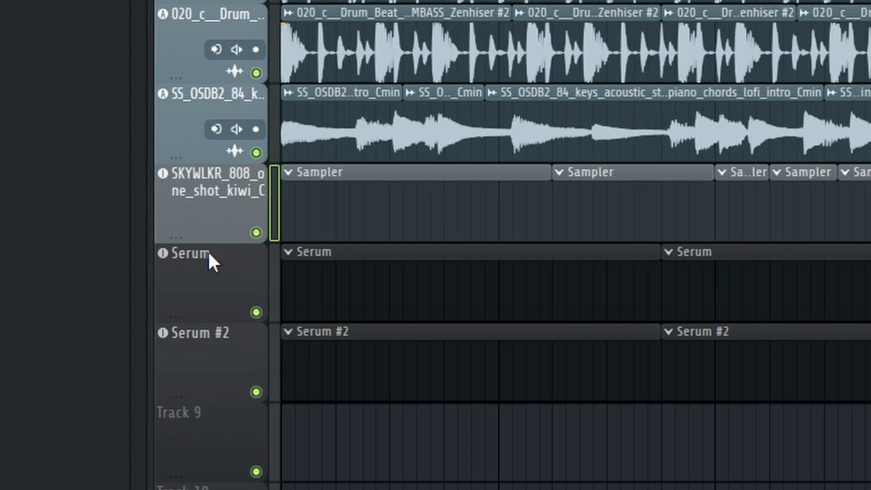
{"action": "double_click", "coordinate": [201, 257]}
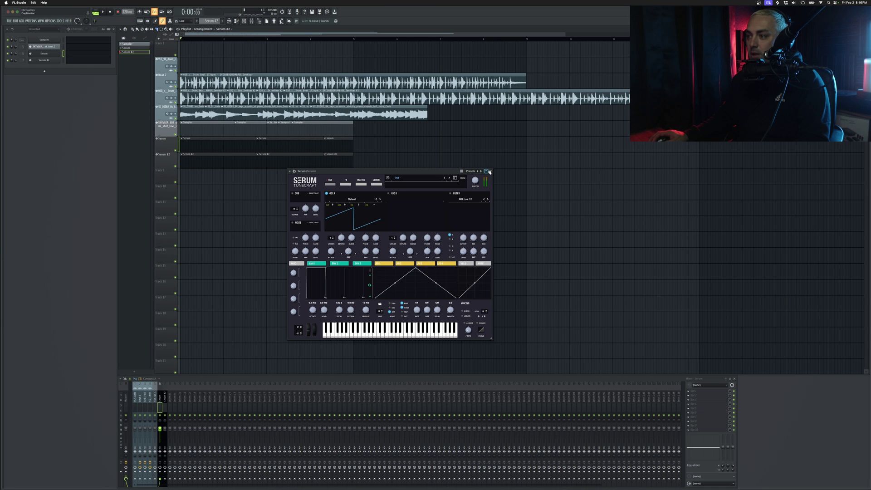
{"action": "left_click", "coordinate": [489, 171]}
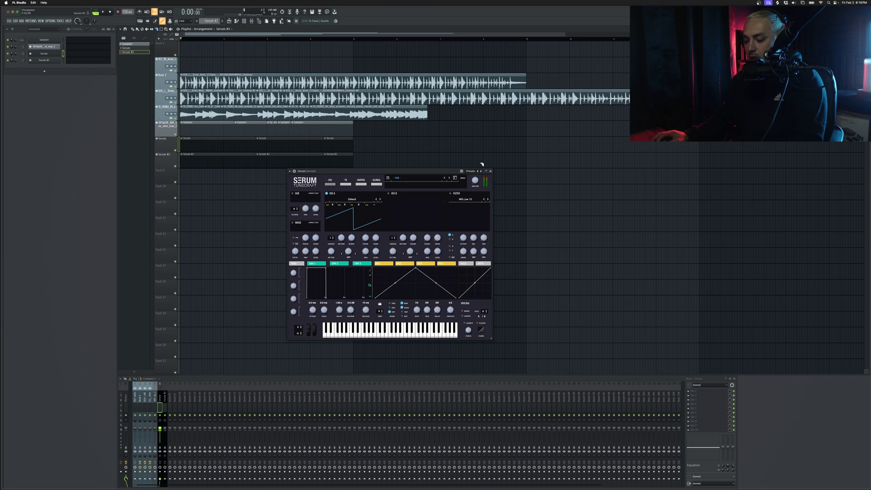
{"action": "double_click", "coordinate": [165, 161]}
{"action": "left_click", "coordinate": [212, 30]}
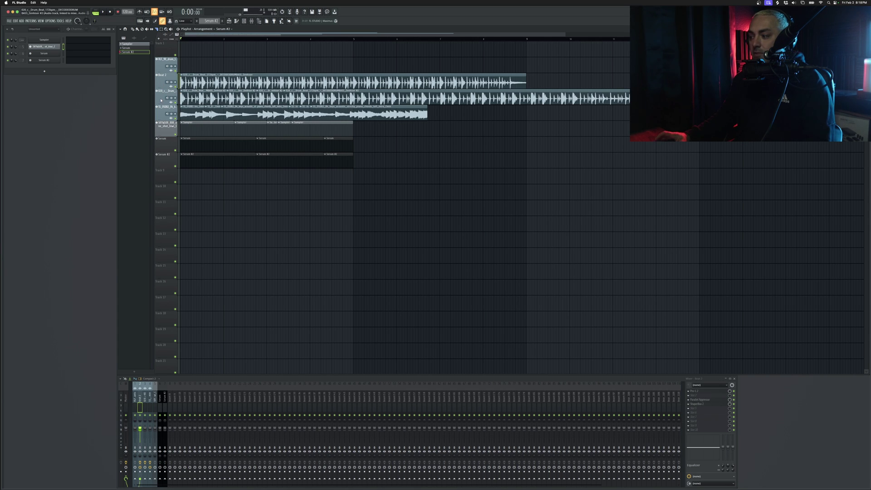
Go through the drum beat, keys, Serum and Serum #2 playlist tracks to check their linked mixer tracks and instrument windows.
{"action": "left_click", "coordinate": [160, 101]}
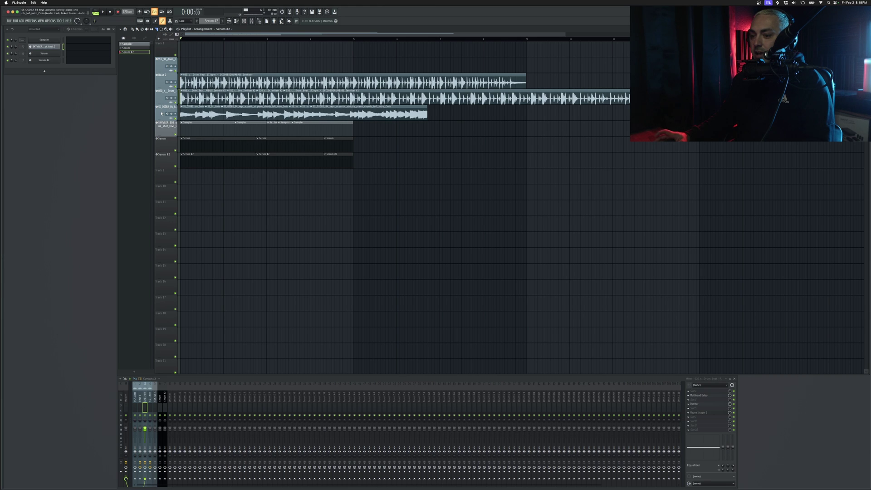
{"action": "left_click", "coordinate": [161, 114]}
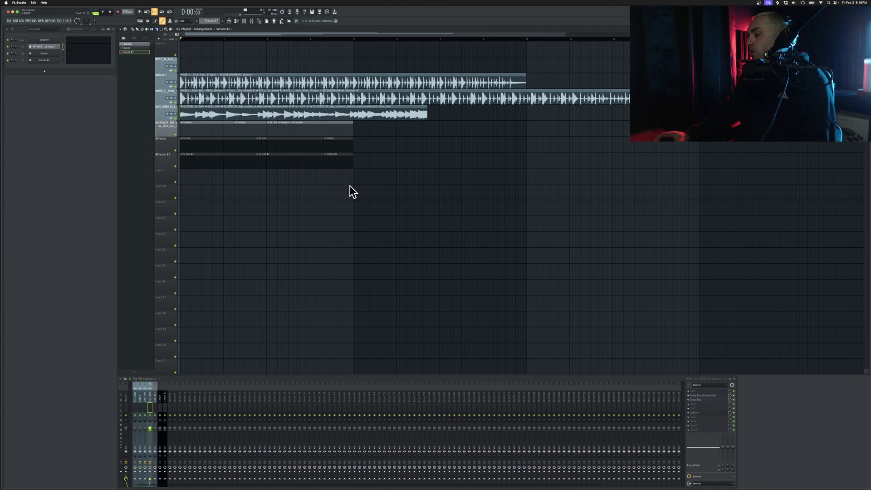
{"action": "left_click", "coordinate": [168, 145]}
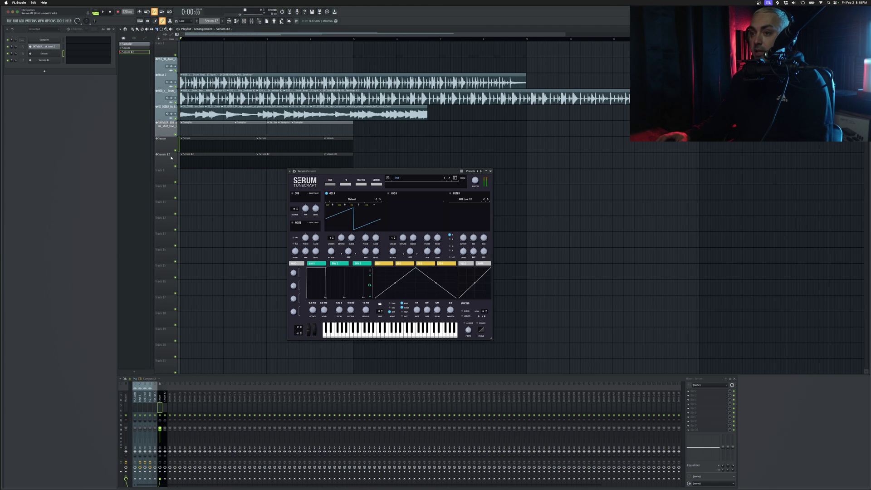
{"action": "left_click", "coordinate": [164, 162]}
{"action": "left_click", "coordinate": [211, 31]}
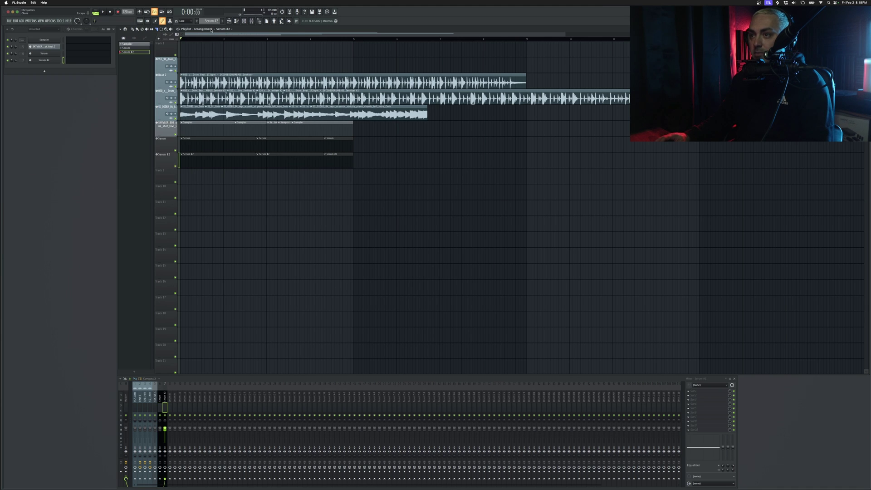
{"action": "left_click", "coordinate": [213, 115]}
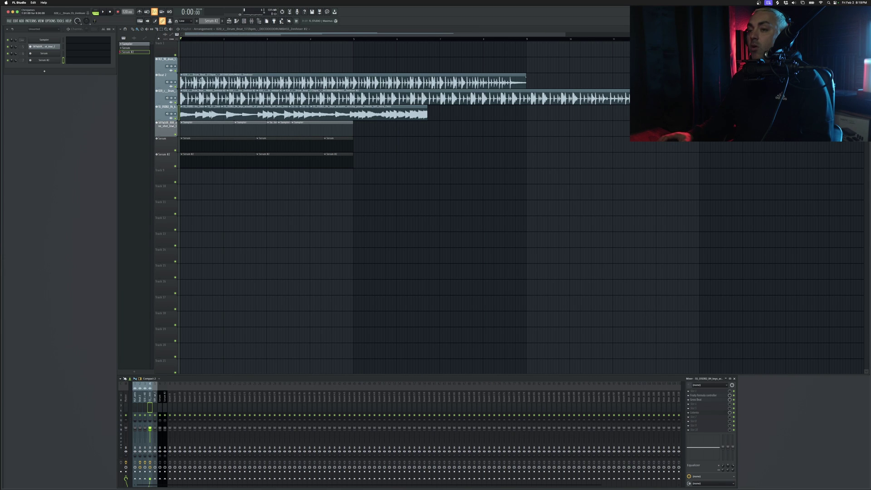
{"action": "left_click", "coordinate": [166, 95]}
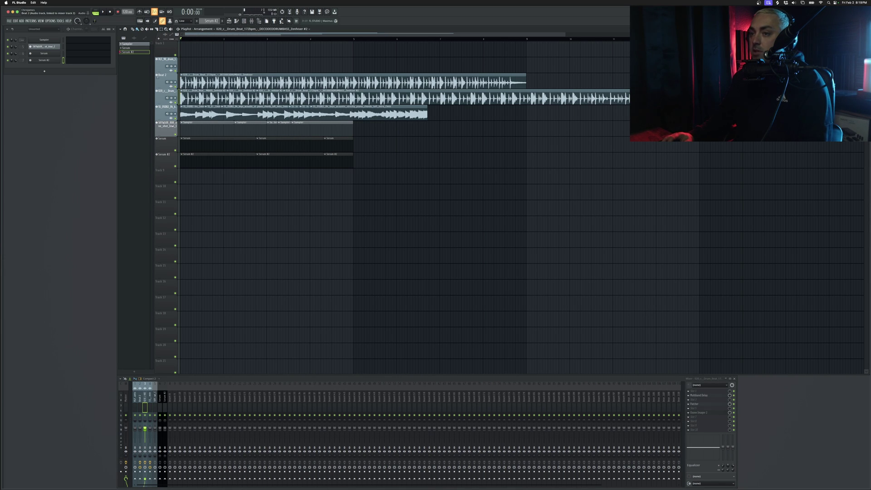